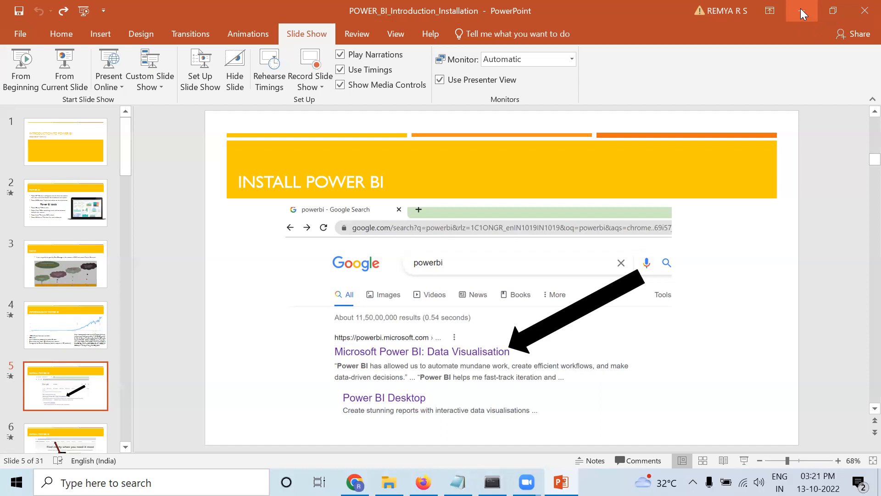
Minimize the open presentation and folder windows, launch Power BI Desktop from the desktop, and dismiss its start screen
click(801, 10)
click(801, 9)
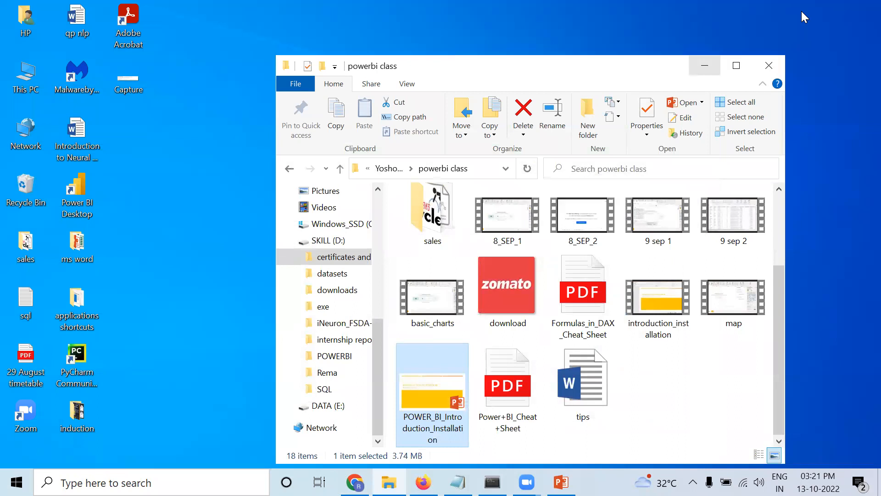
click(704, 65)
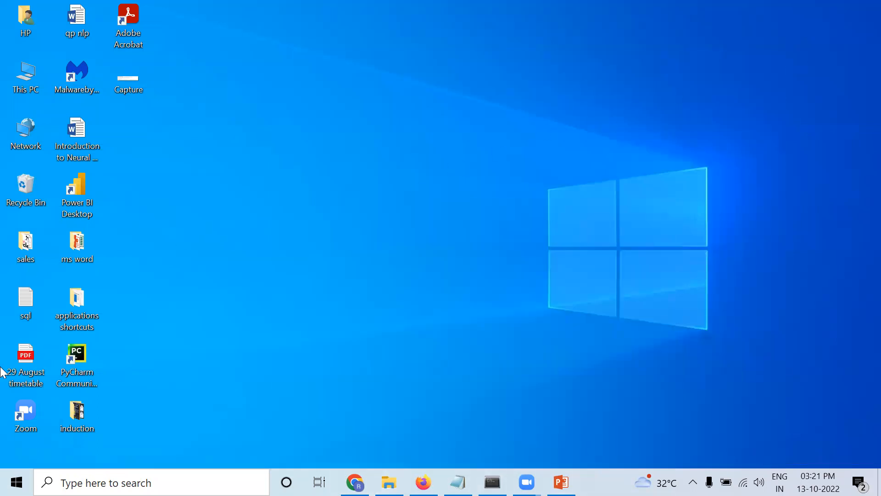
double_click(77, 188)
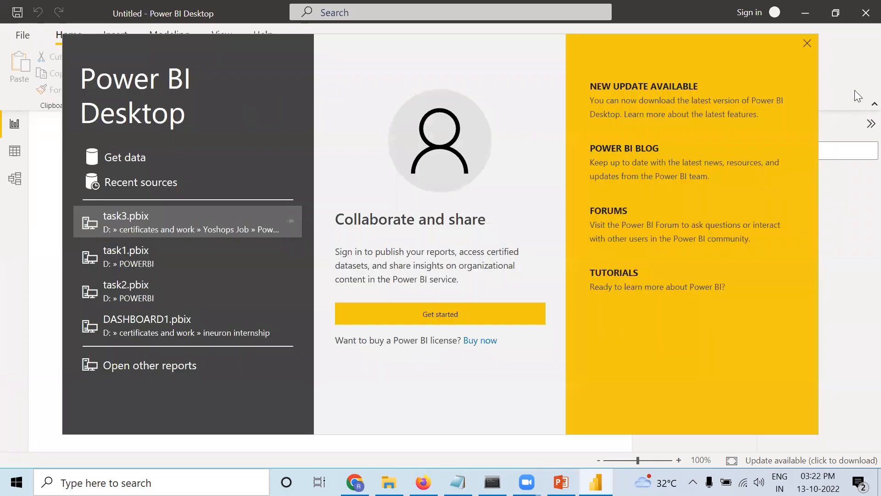
click(855, 90)
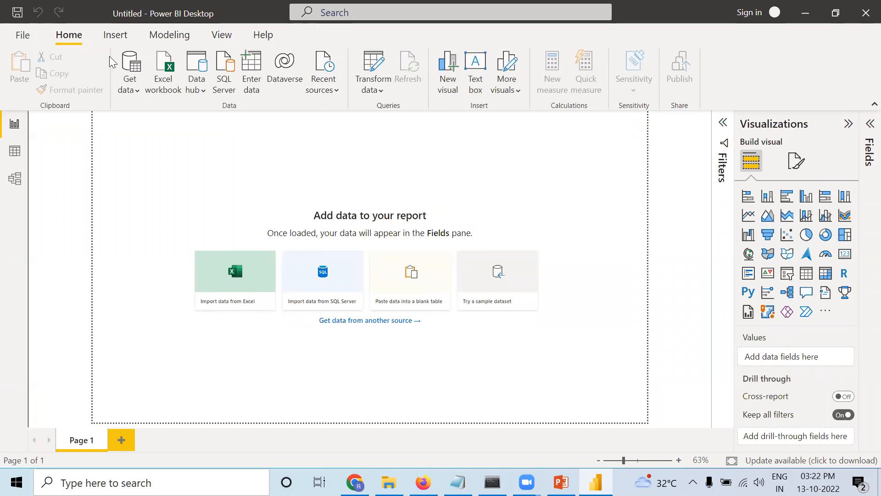
Get data from an Excel workbook, opening the Indian-States-and-Districts-List file from the Downloads folder
click(132, 67)
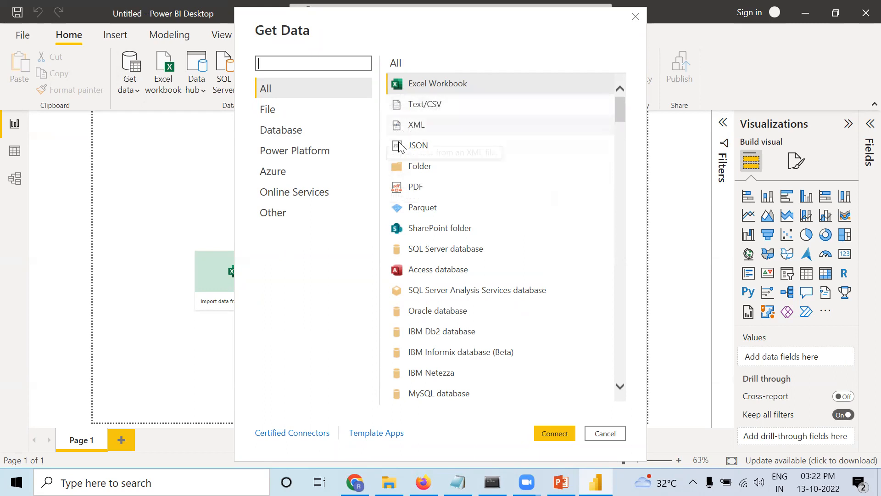
drag(618, 114, 631, 102)
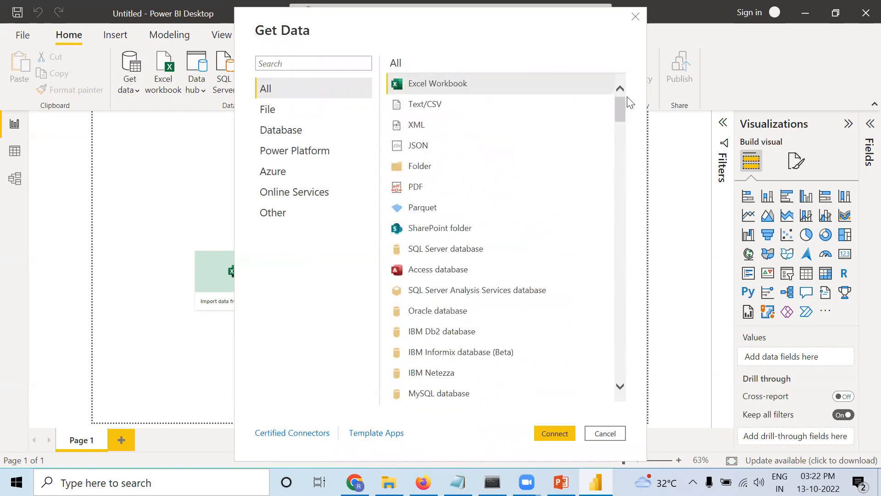
click(453, 82)
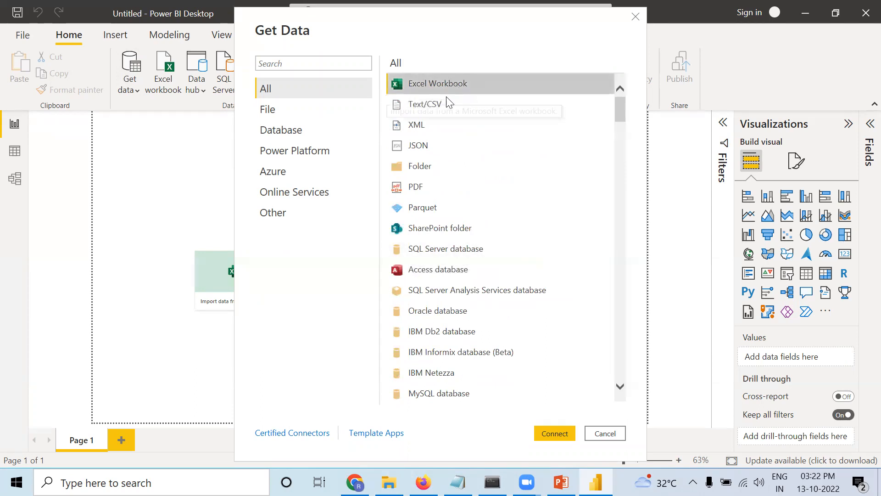
click(561, 434)
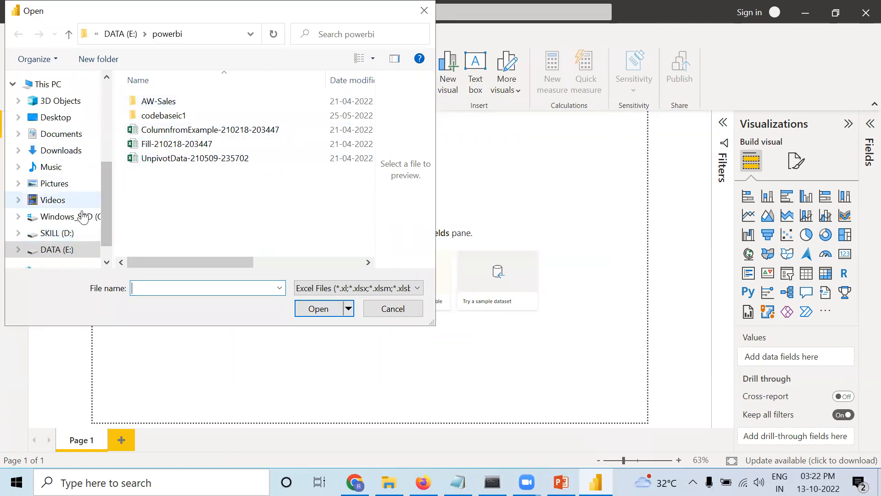
click(61, 150)
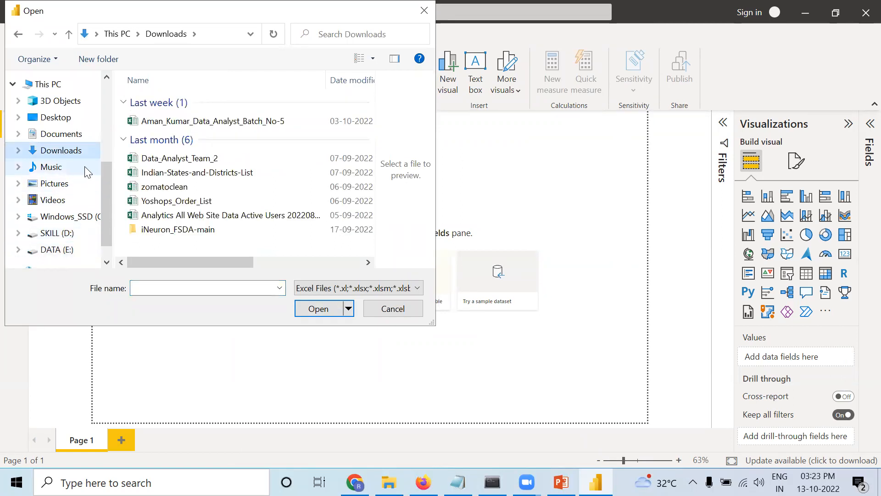
click(183, 177)
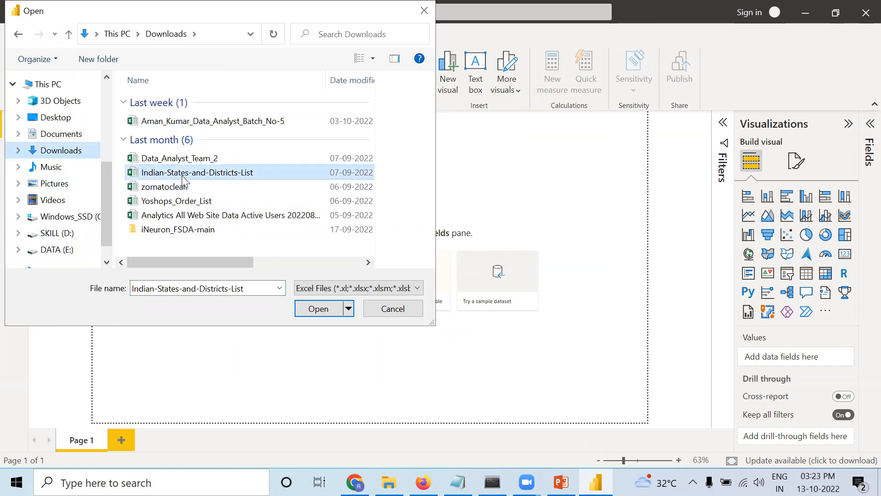
click(312, 314)
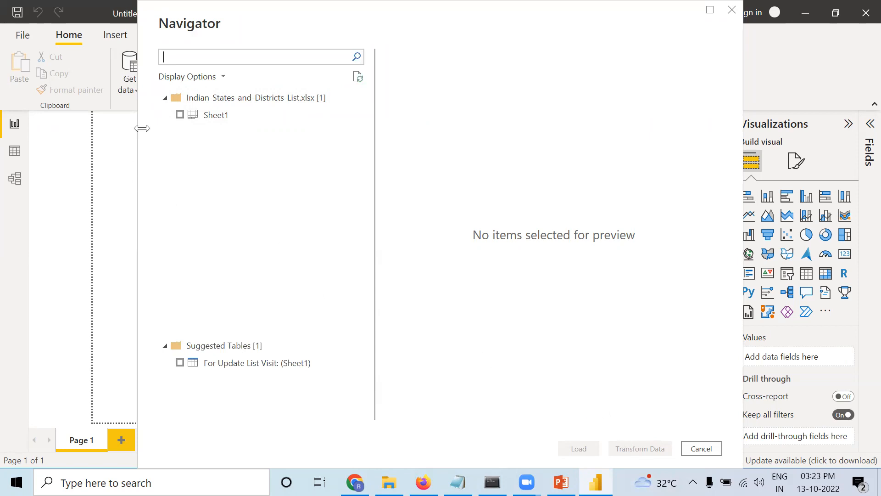
Select Sheet1 of the workbook, check all its columns in the preview, and open it for transforming in Power Query Editor
click(180, 115)
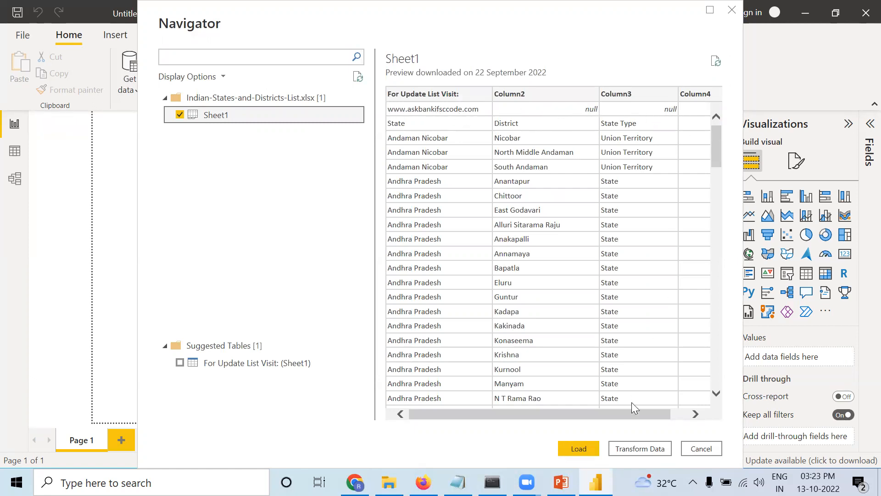
drag(646, 411, 662, 411)
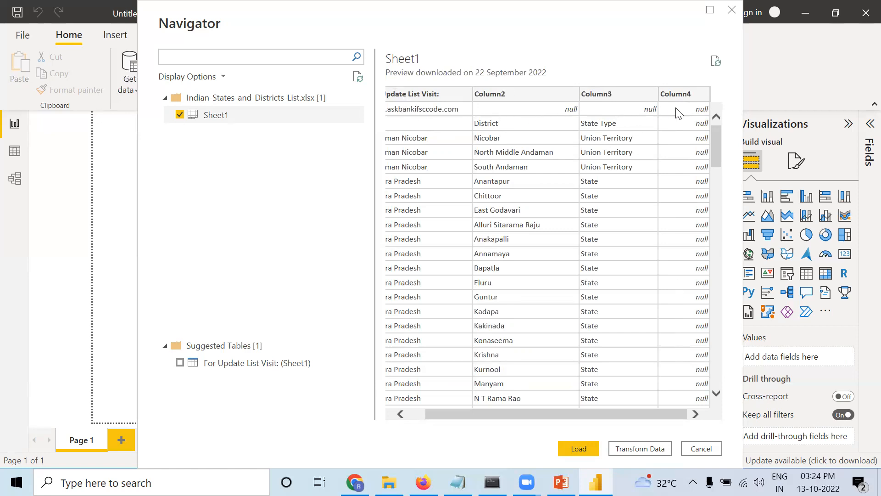
drag(455, 414, 434, 414)
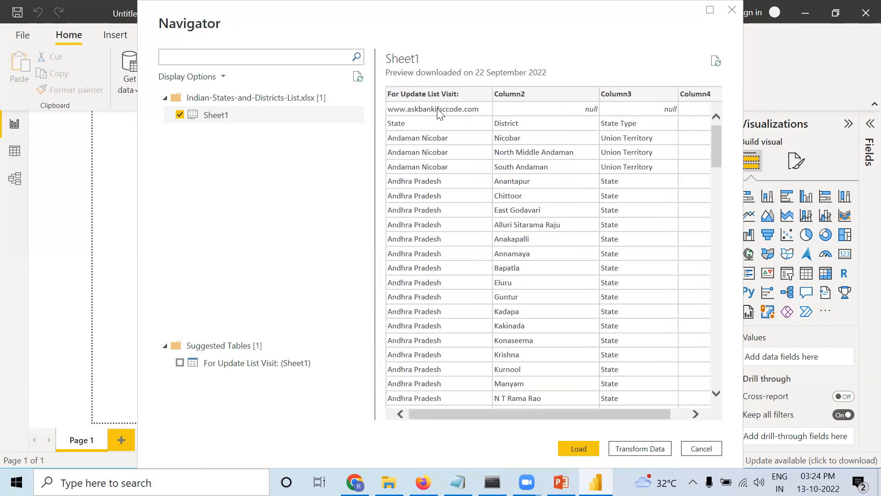
mouse_move(630, 413)
mouse_down()
mouse_move(648, 413)
mouse_move(626, 414)
mouse_up()
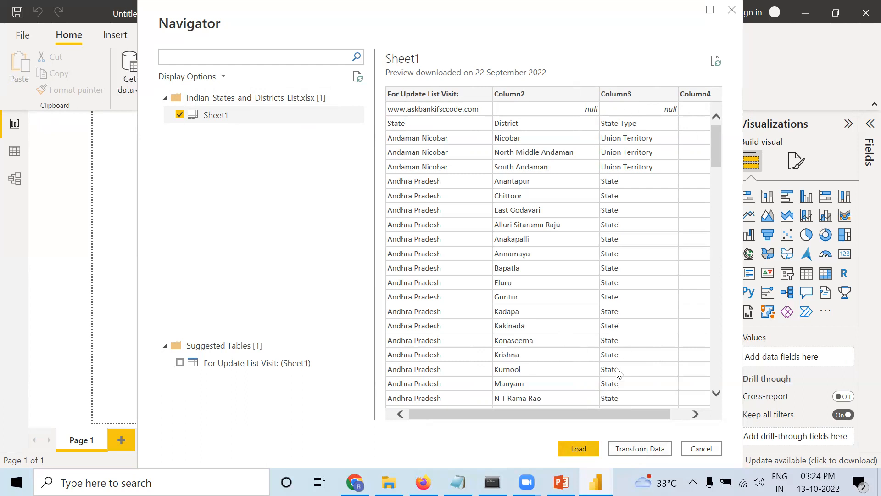
click(646, 450)
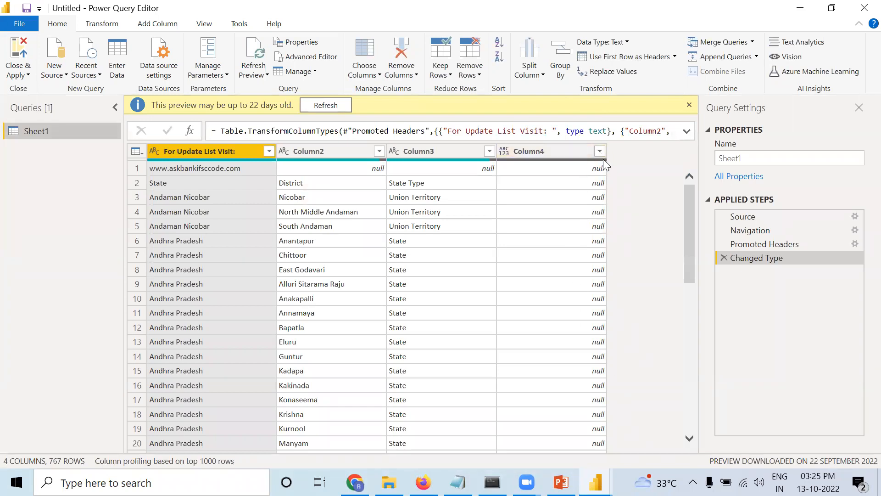
Examine the distinct filter values of Column4, Column3, Column2 and the For Update List Visit column without applying a filter
drag(691, 245, 675, 216)
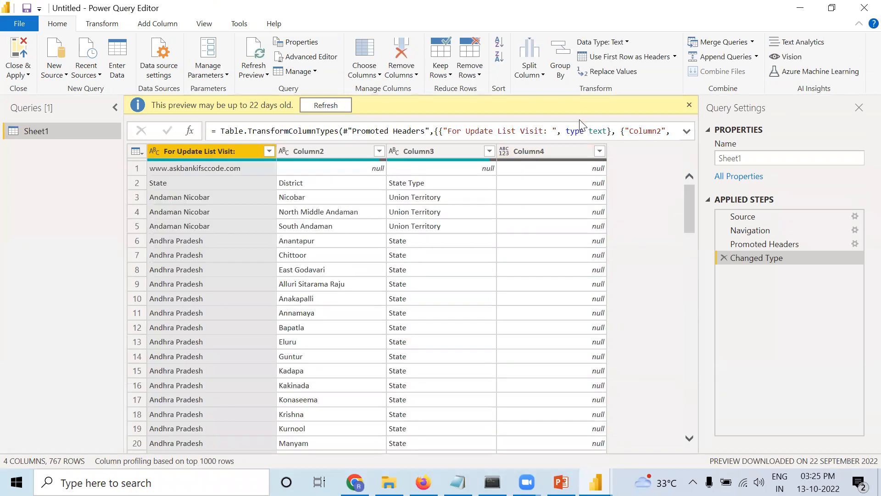
click(599, 151)
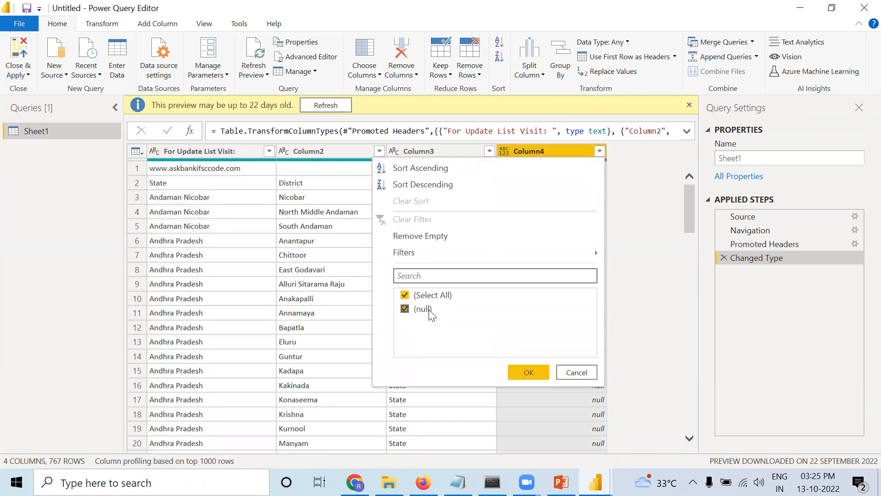
click(619, 193)
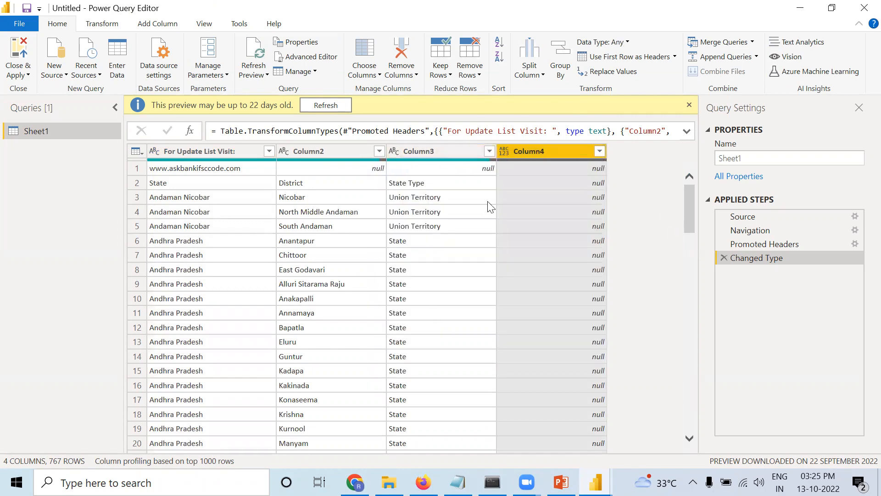
click(488, 151)
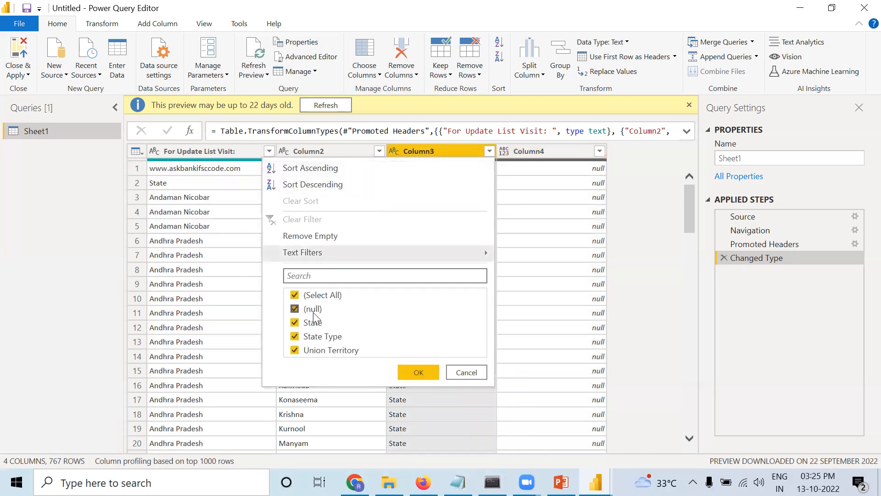
click(644, 218)
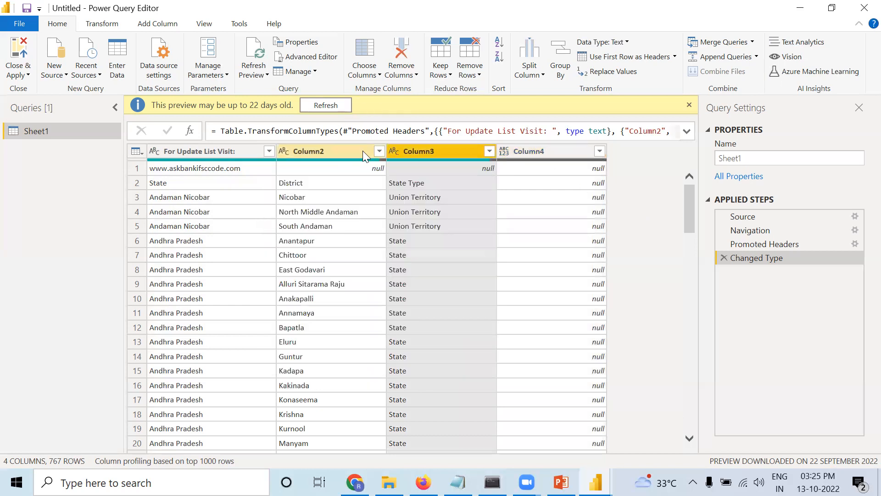
click(379, 151)
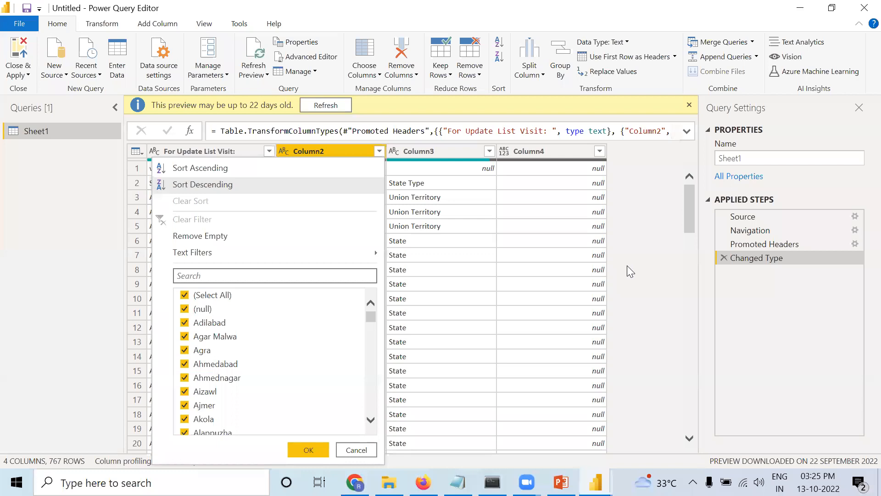
click(623, 248)
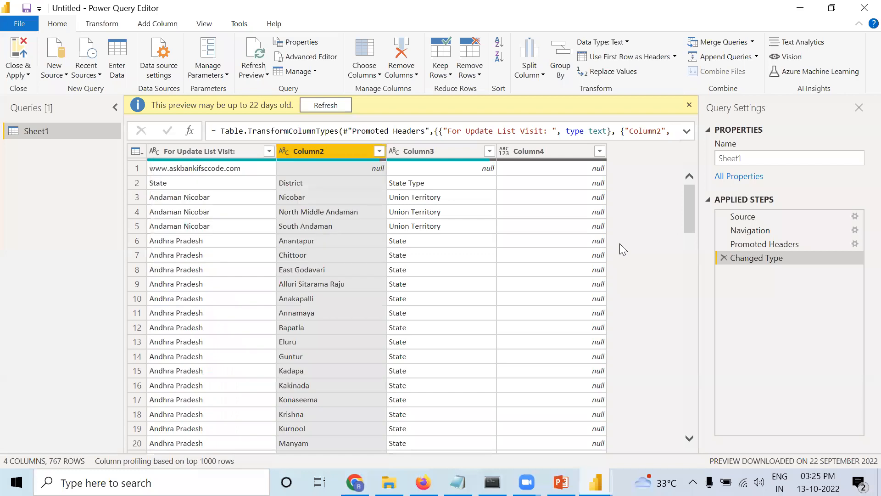
click(269, 151)
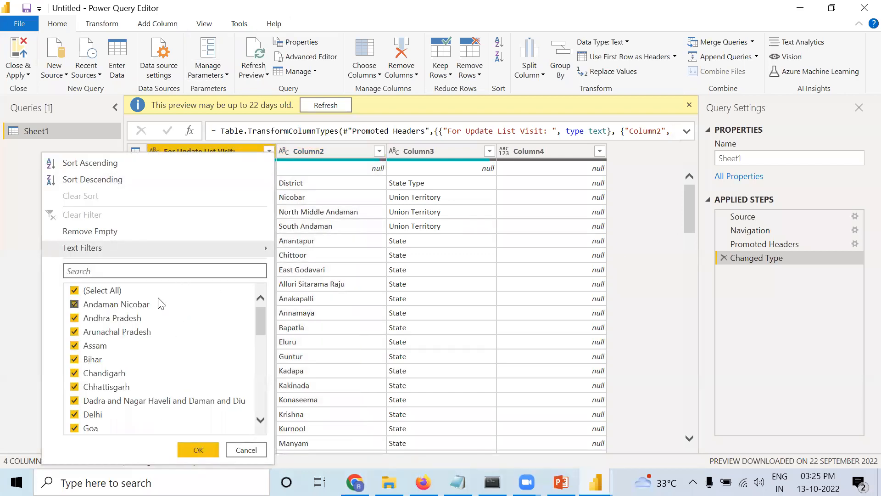
click(636, 246)
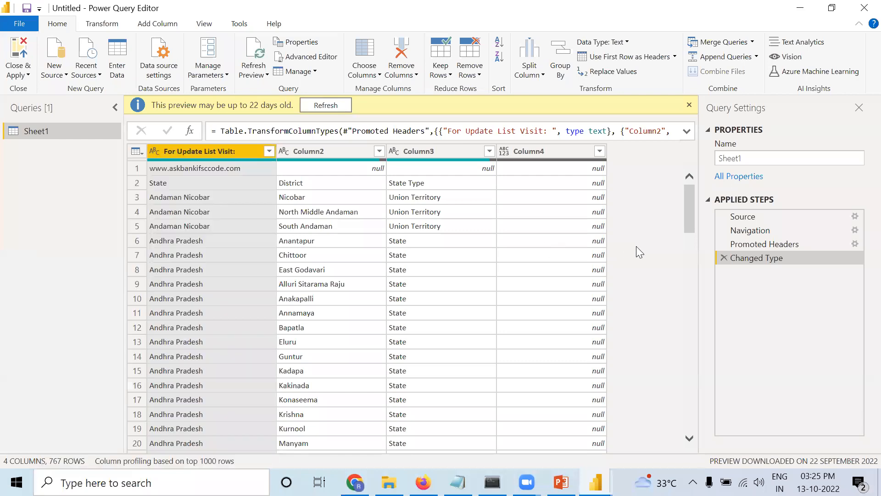
click(599, 151)
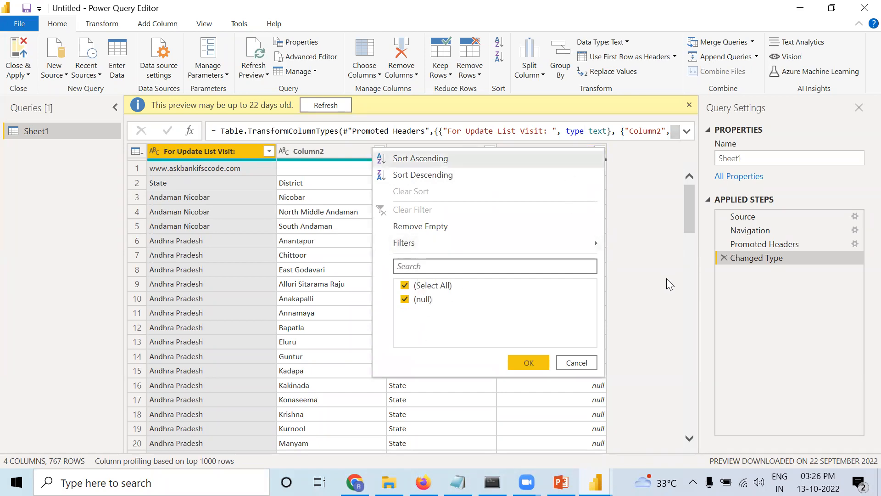
click(660, 230)
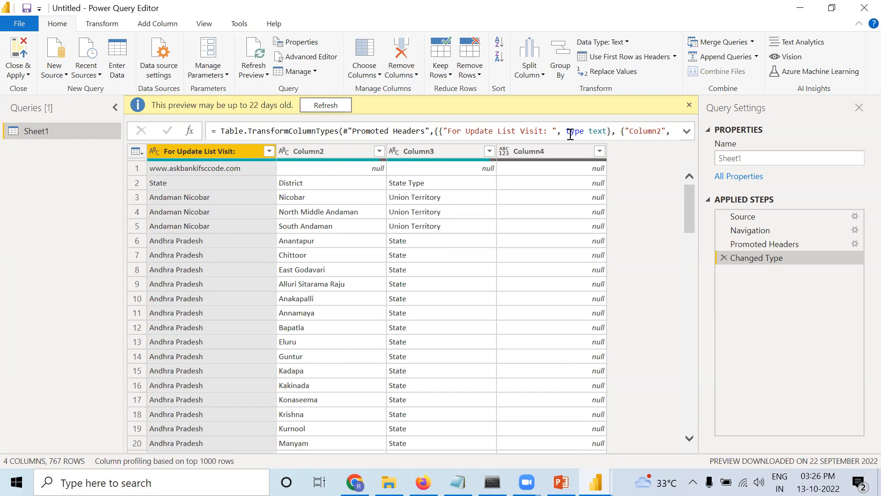
Remove Column4 from the Sheet1 query and delete the resulting Removed Columns entry from the applied steps
click(546, 151)
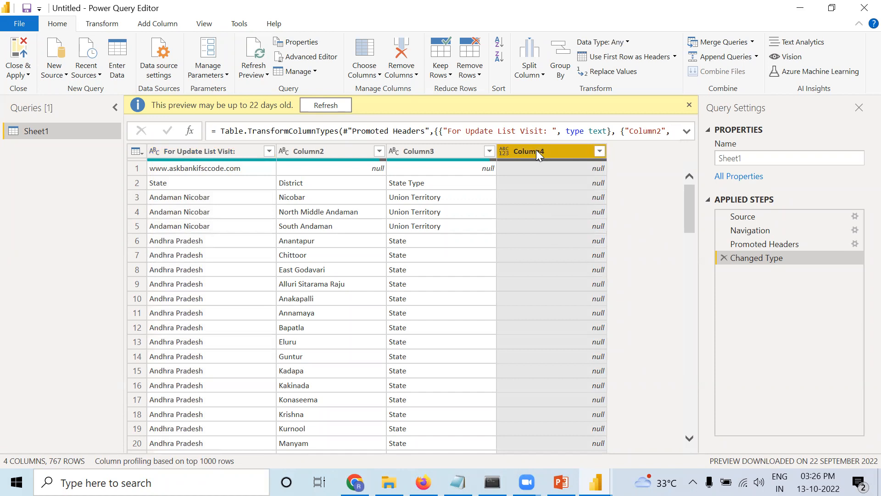
right_click(536, 149)
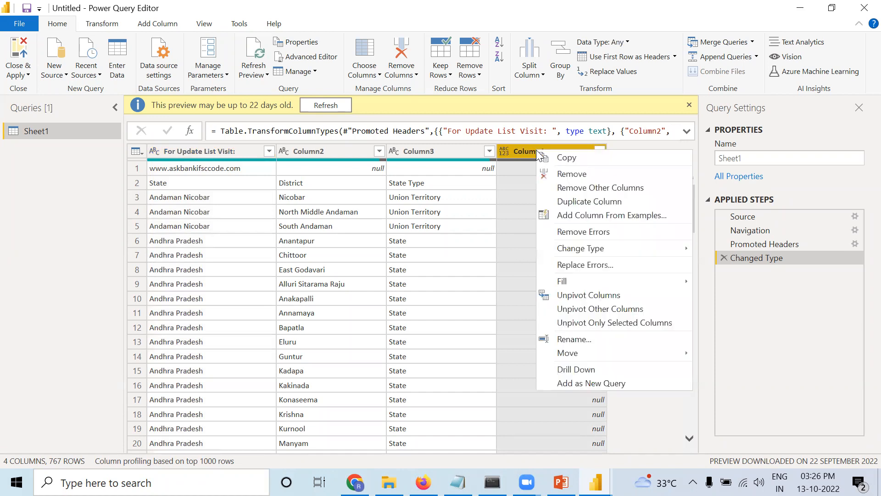
click(560, 173)
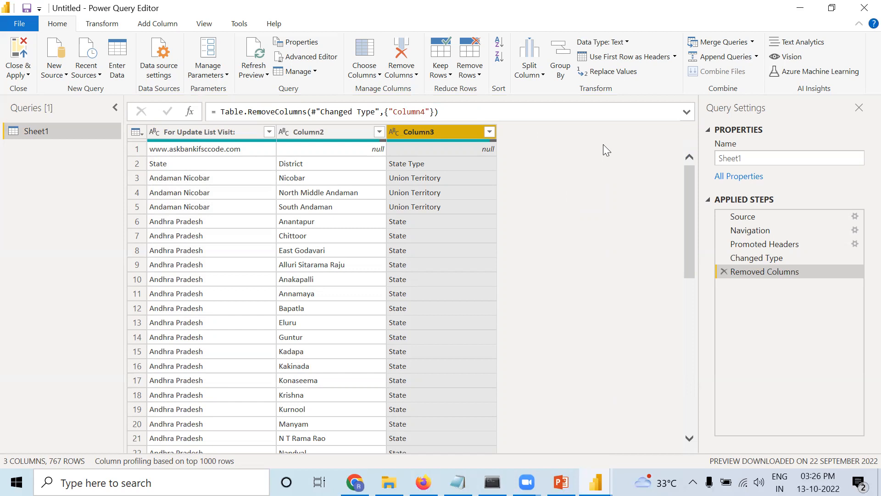
mouse_move(457, 482)
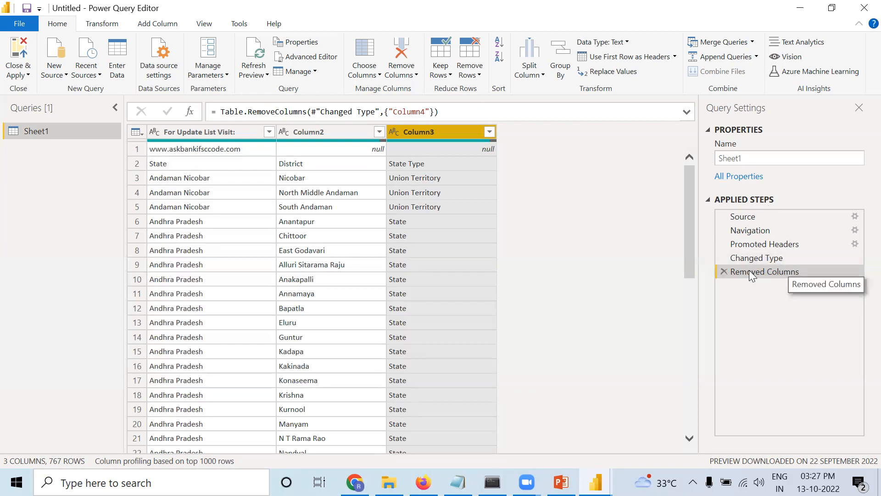
click(724, 272)
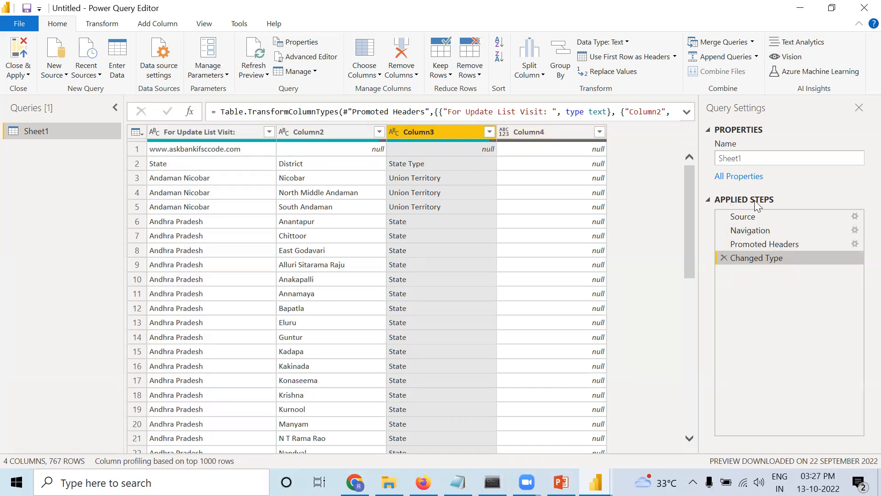
Remove Column4 from the Sheet1 query
click(561, 130)
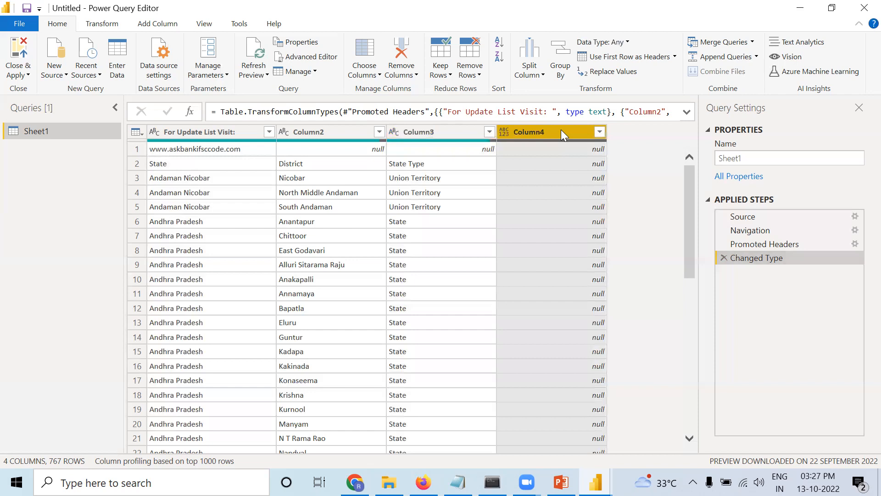
right_click(561, 129)
click(566, 157)
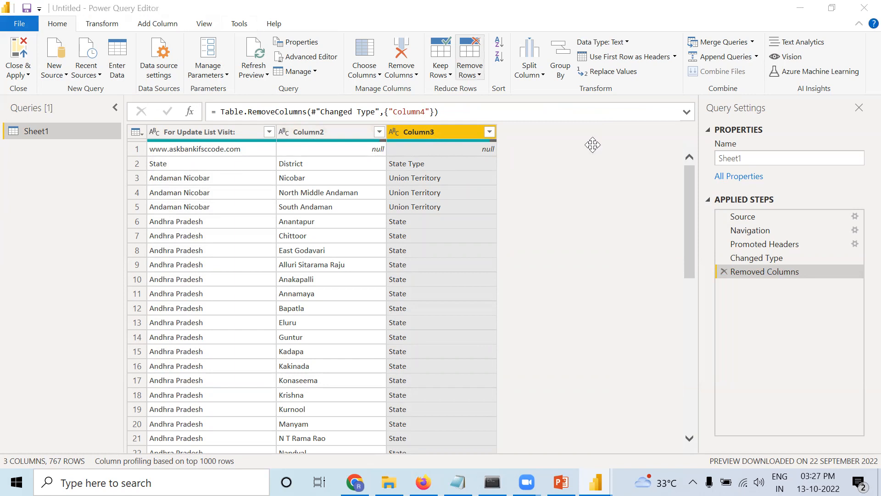
Remove the top 1 row from the Sheet1 query and use the new first row as the column headers
click(479, 81)
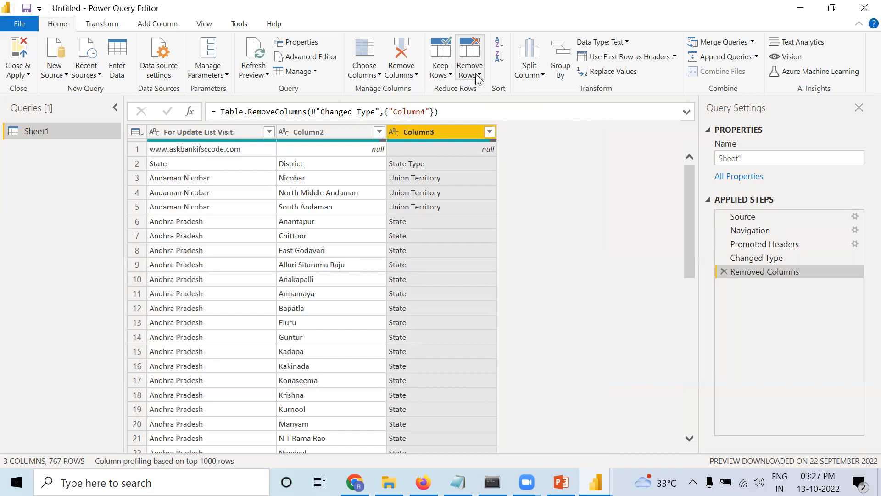
click(479, 78)
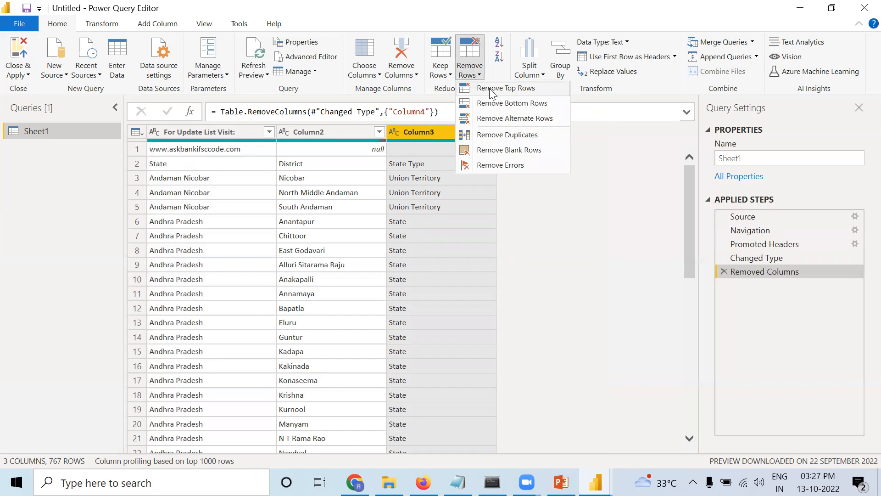
click(491, 91)
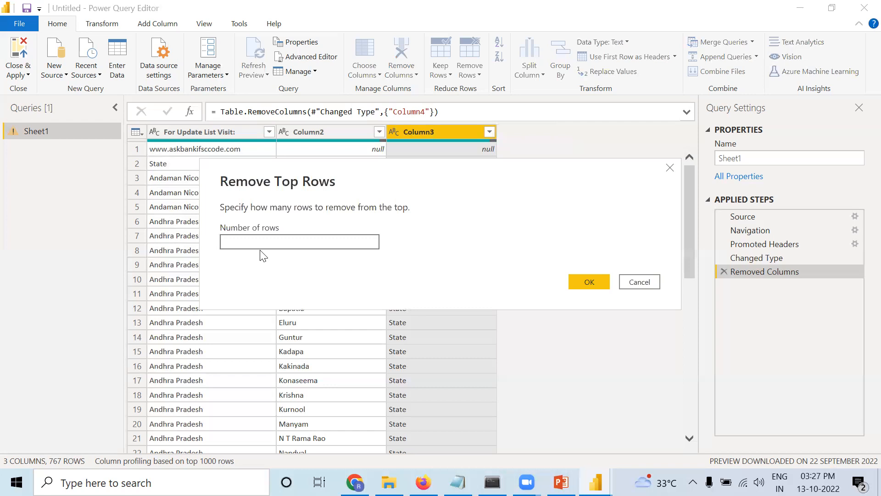
text(1)
click(592, 281)
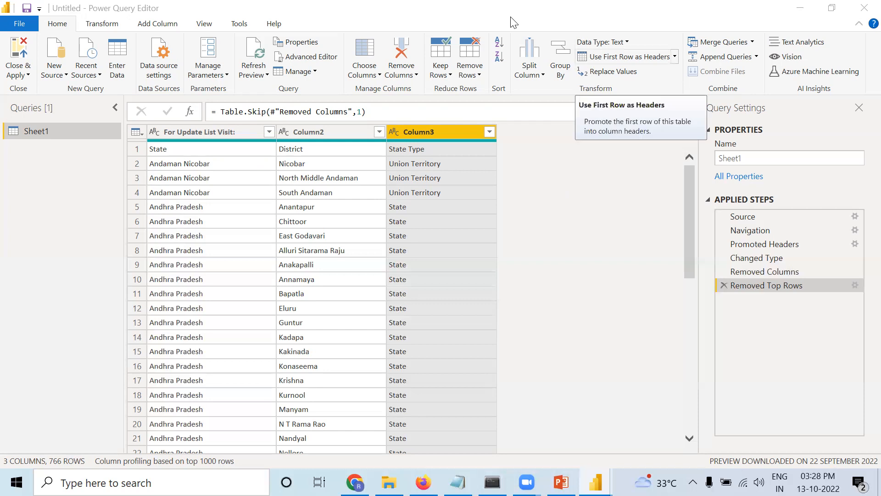
click(624, 56)
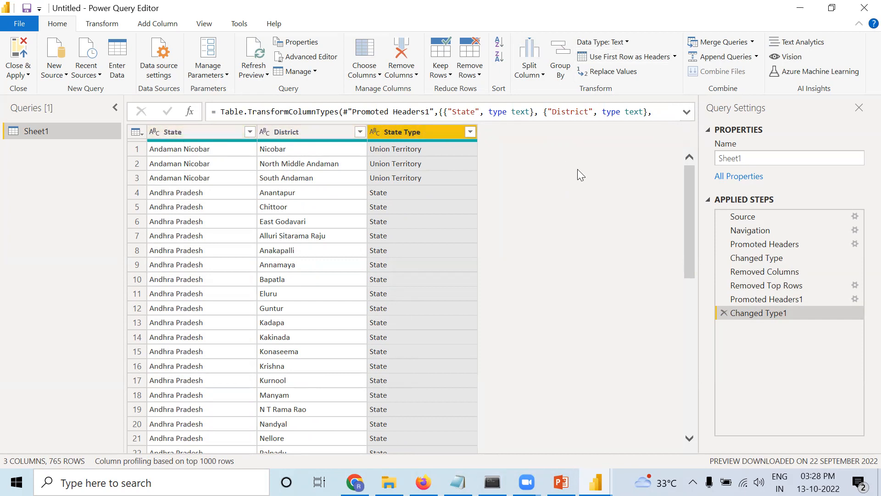
Examine the distinct filter values of the State Type, District and State columns without applying a filter
click(470, 132)
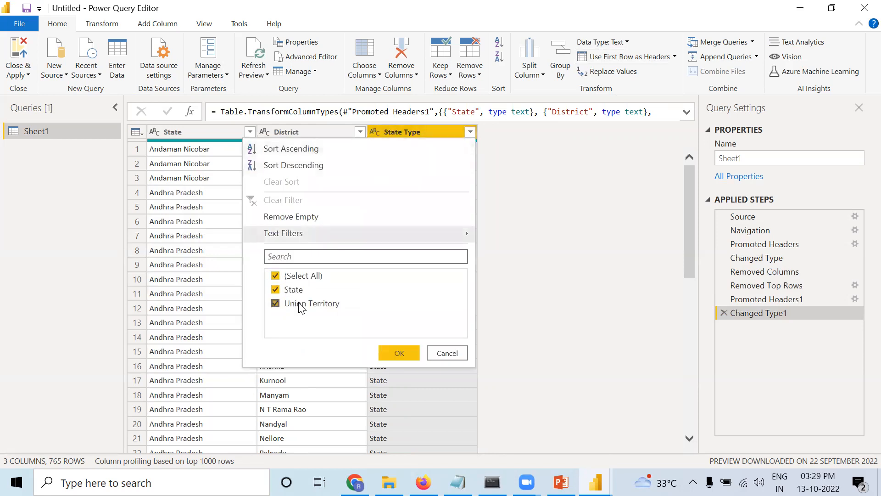
click(360, 133)
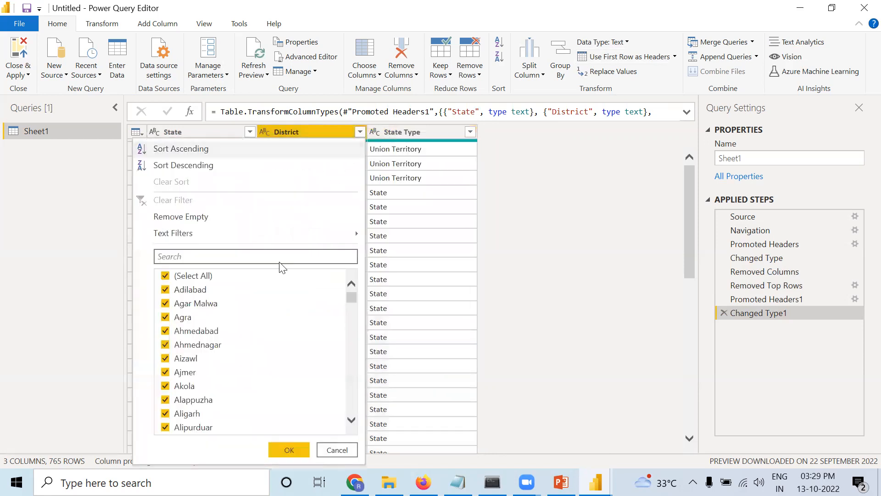
scroll(219, 392, down, 1)
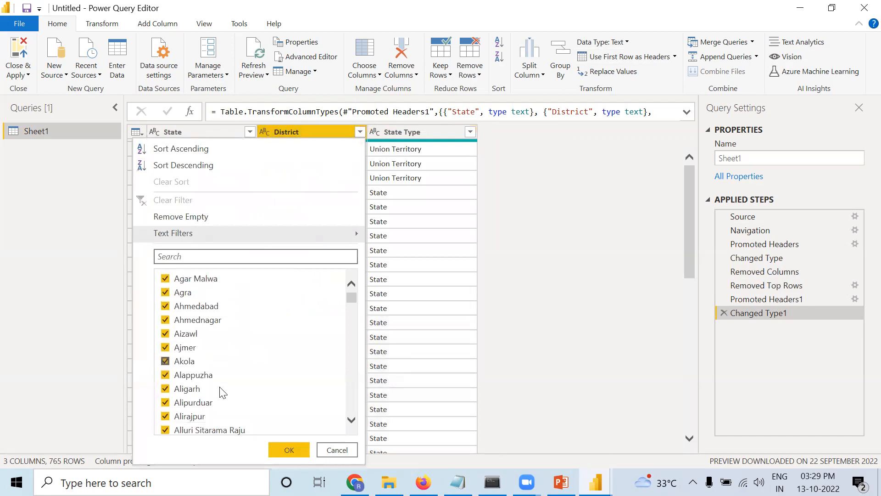
click(249, 132)
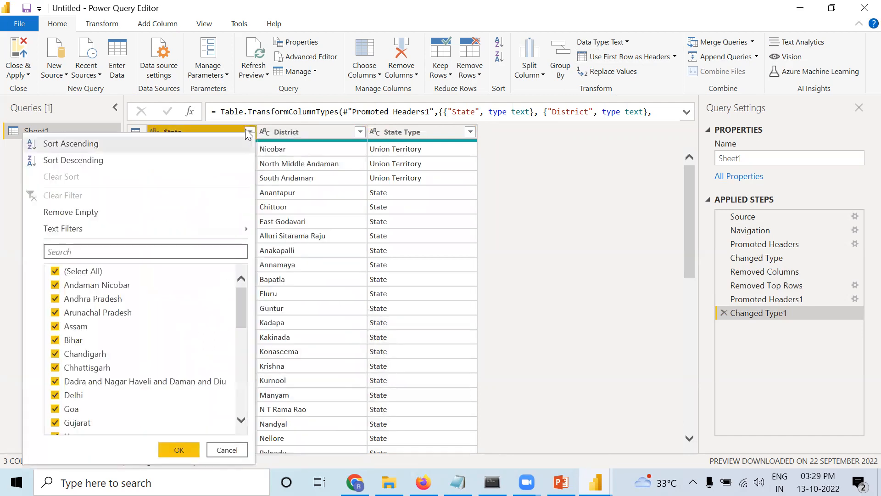
click(576, 246)
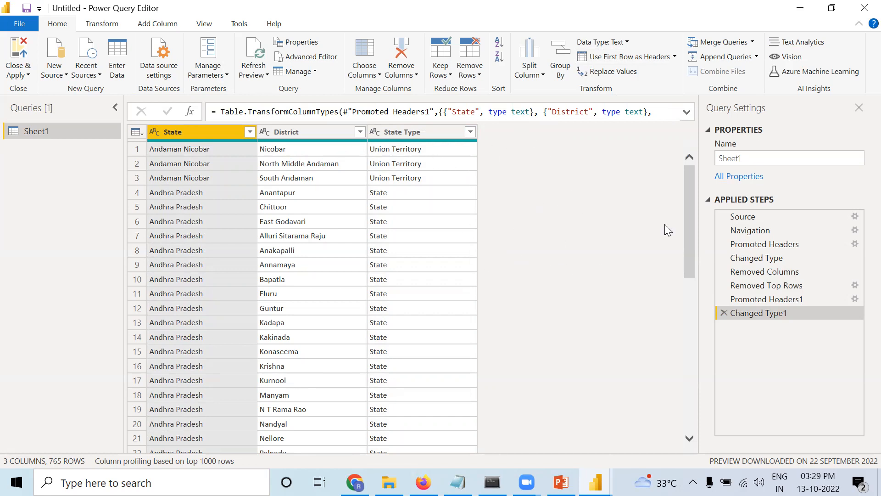
drag(692, 256, 660, 183)
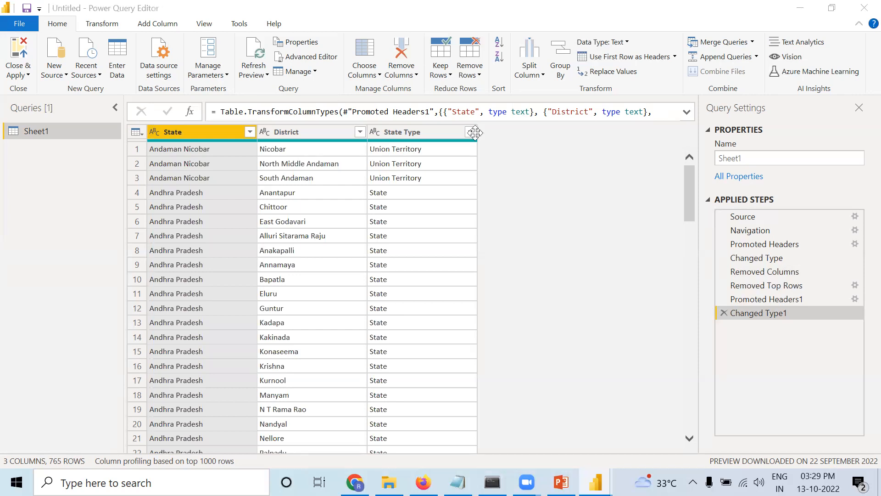
Remove the rows with errors in the State column and the blank rows from the Sheet1 query
click(477, 80)
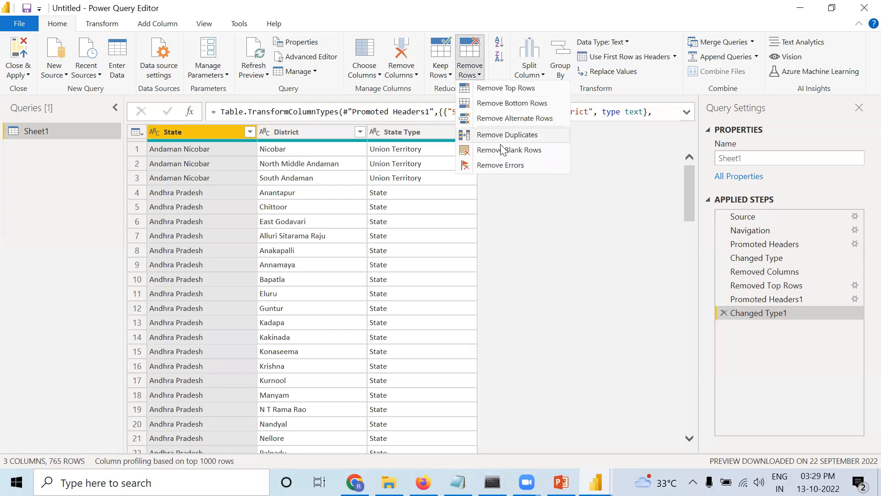
click(505, 165)
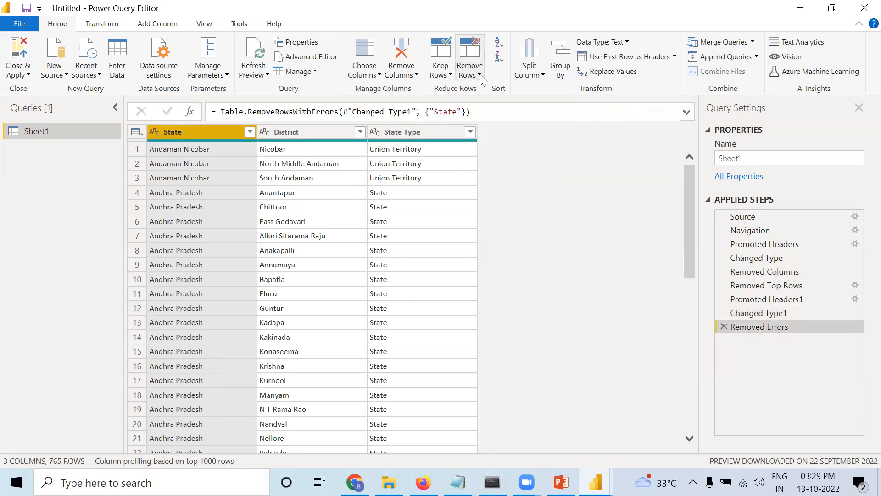
click(478, 74)
click(518, 152)
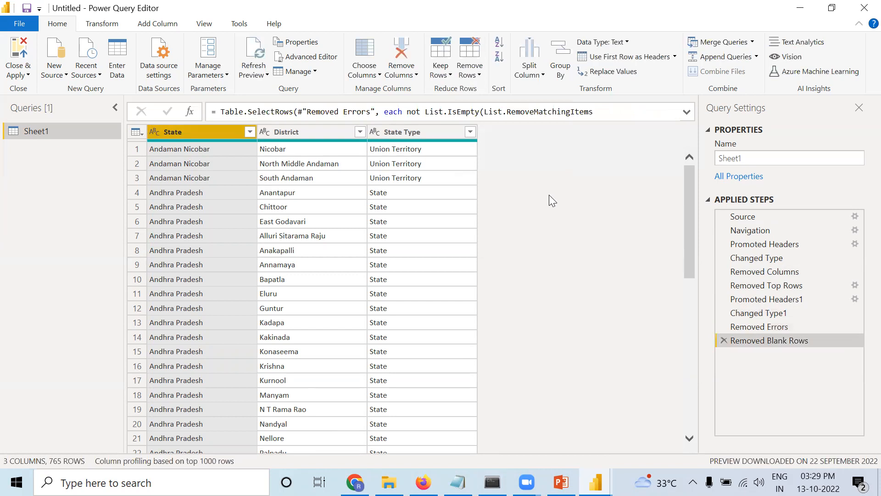
Check the cleaned rows of the Sheet1 query, apply the changes and close Power Query Editor
scroll(470, 278, down, 9)
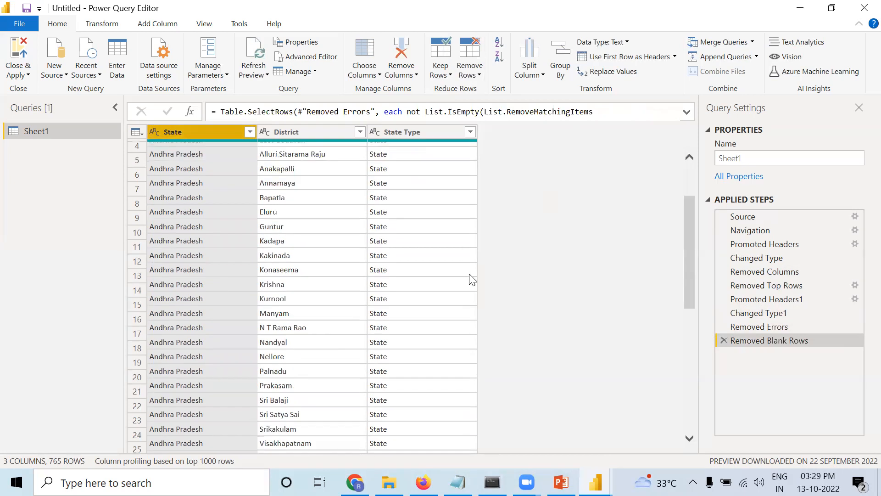
scroll(468, 280, down, 10)
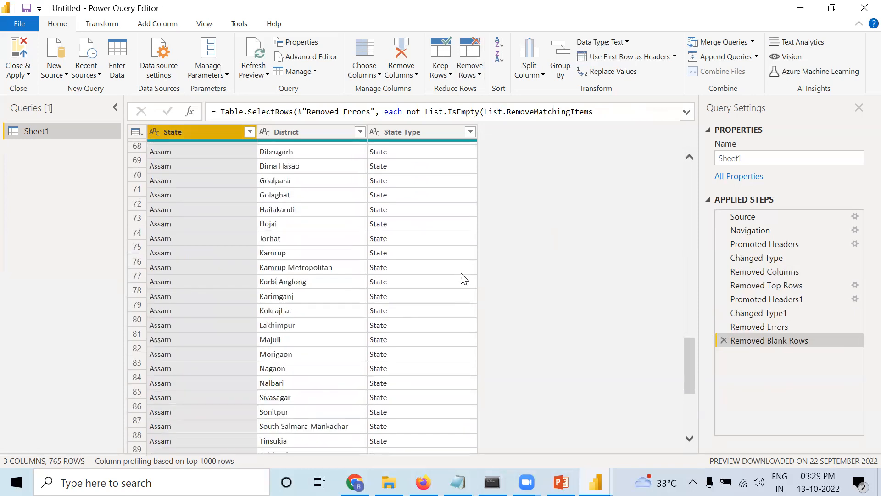
scroll(459, 273, up, 17)
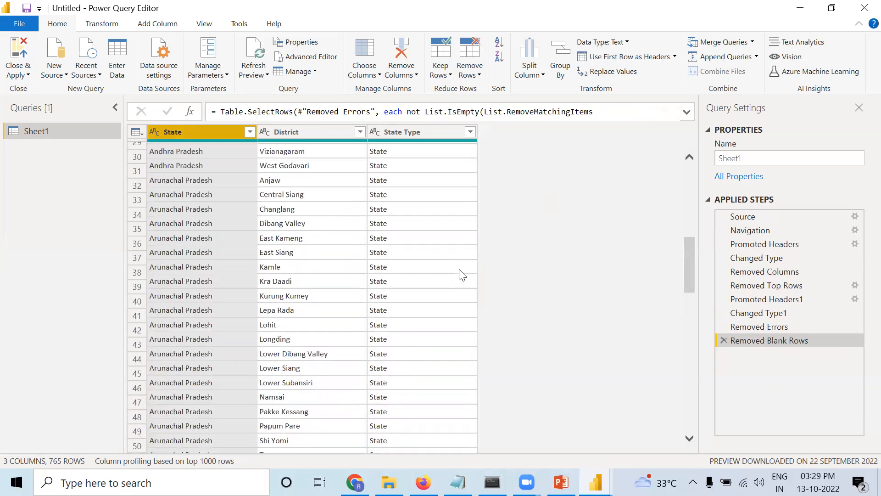
click(19, 52)
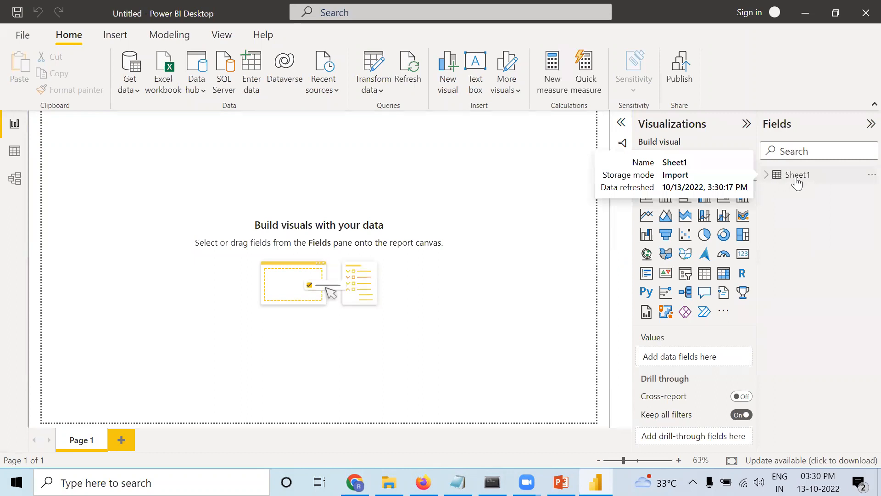
Rename the loaded Sheet1 table as state_details
click(870, 175)
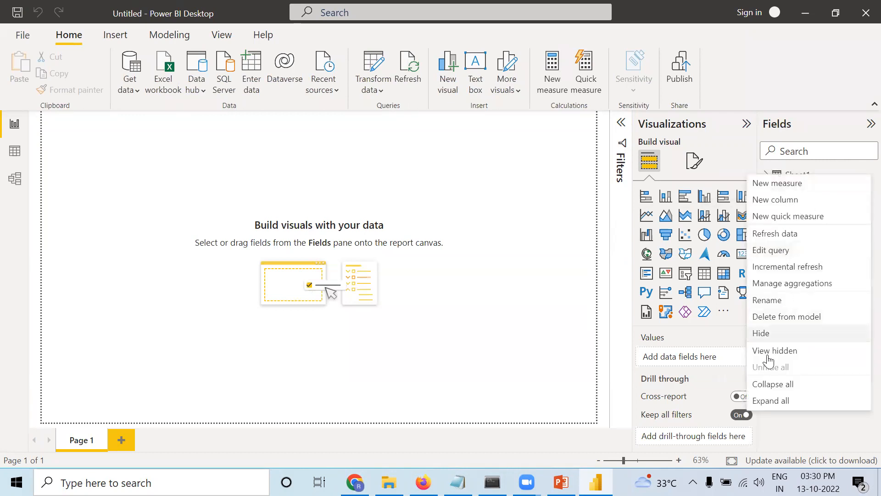
click(766, 300)
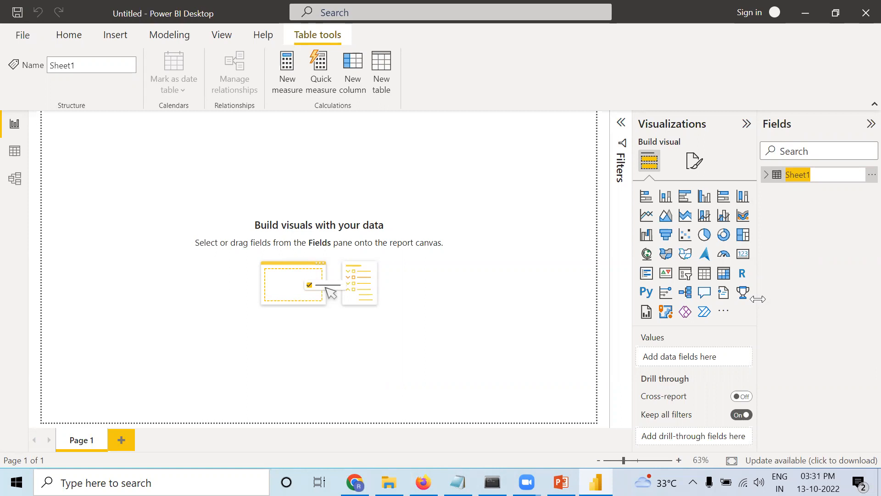
text(sts)
text(te)
key(BackSpace)
key(BackSpace)
text(ate_de)
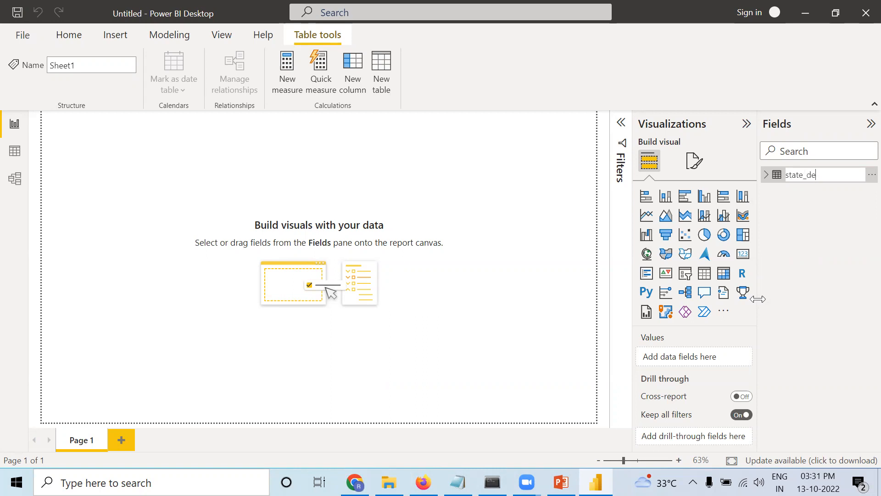
text(tails)
key(Return)
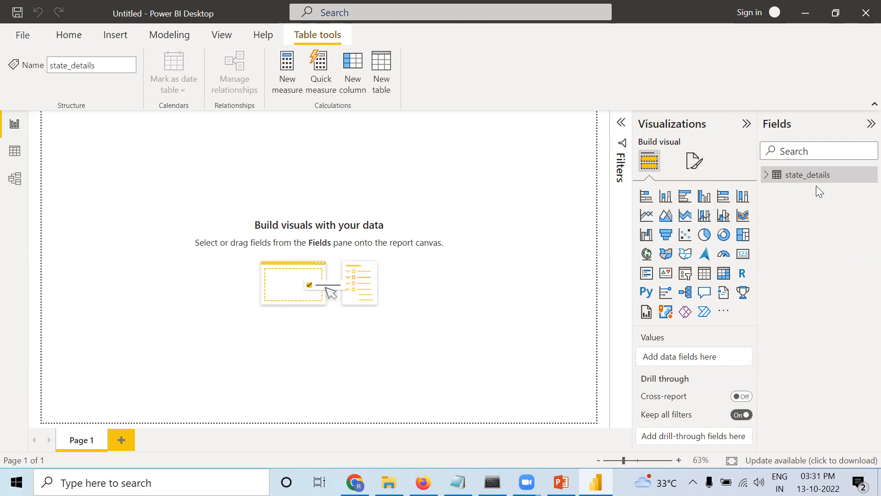
Expand the fields of the state_details table and view the table in Data view and Model view
click(766, 175)
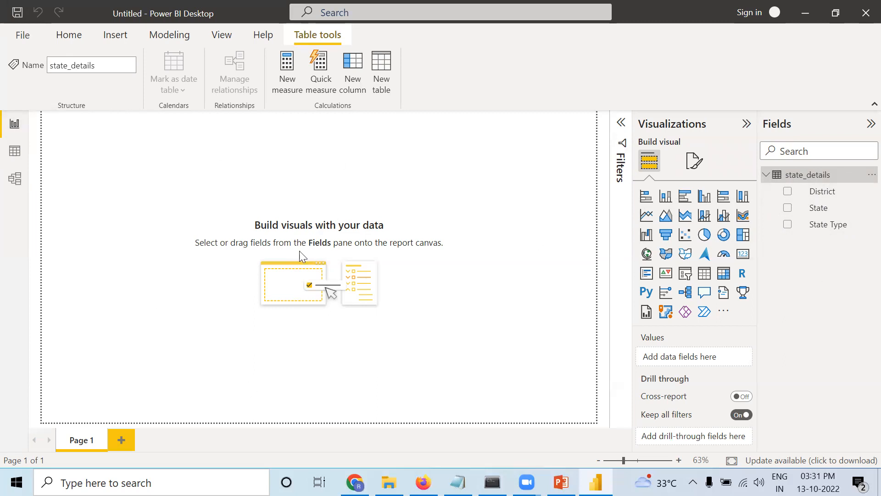
click(16, 156)
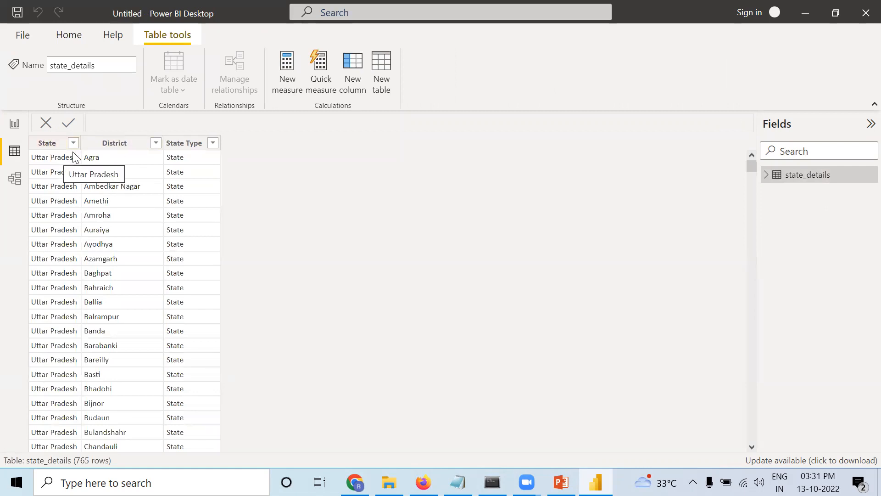
click(14, 178)
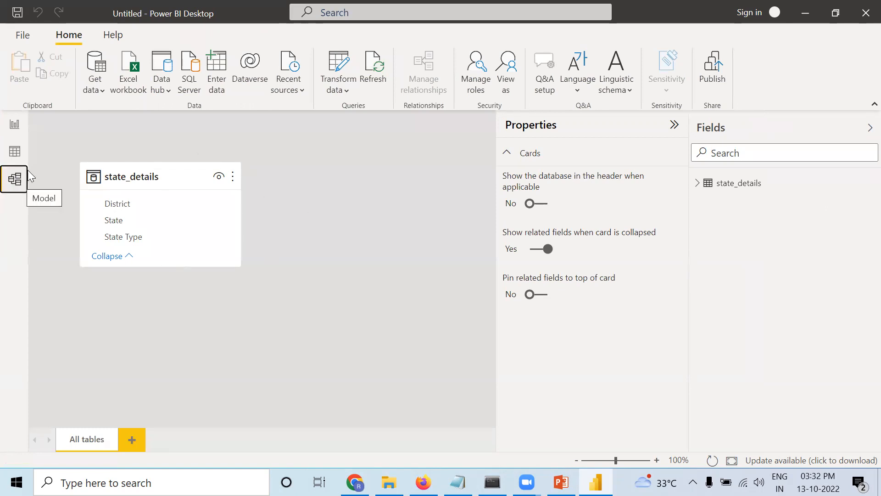
Return to Data view and examine the state, district and state type rows of the state_details table
click(14, 153)
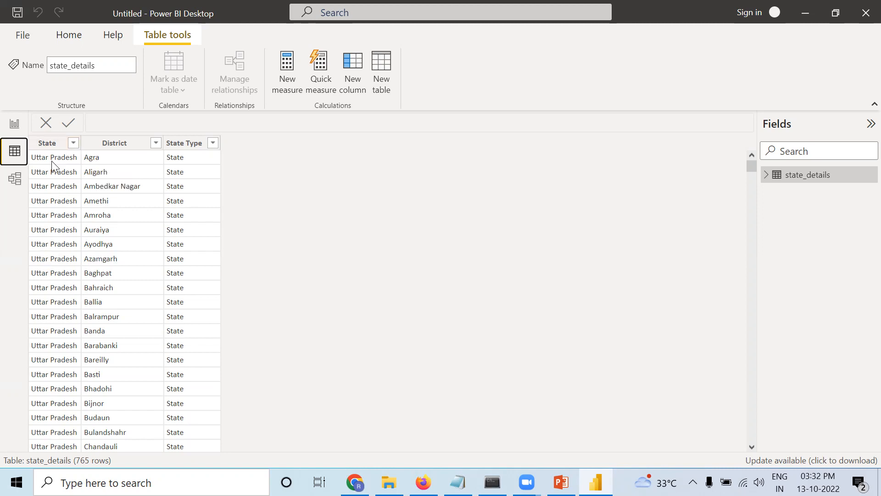
scroll(109, 299, down, 12)
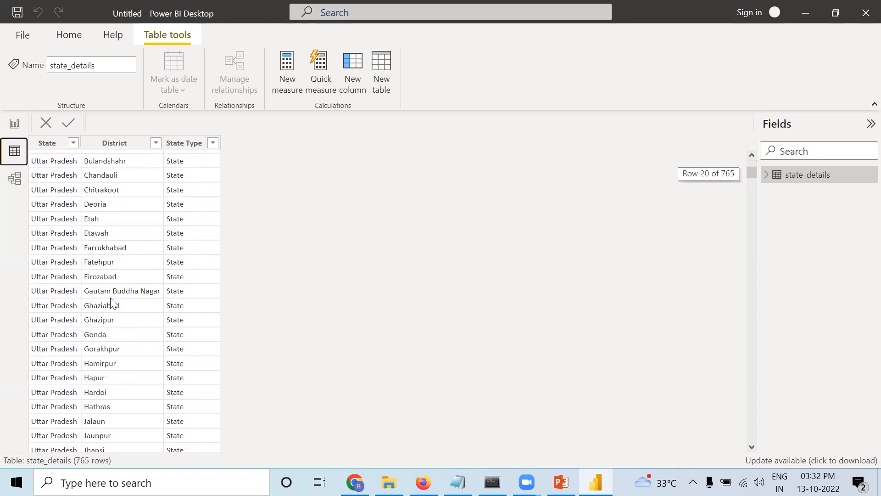
scroll(113, 300, down, 11)
scroll(44, 236, down, 1)
scroll(45, 236, up, 2)
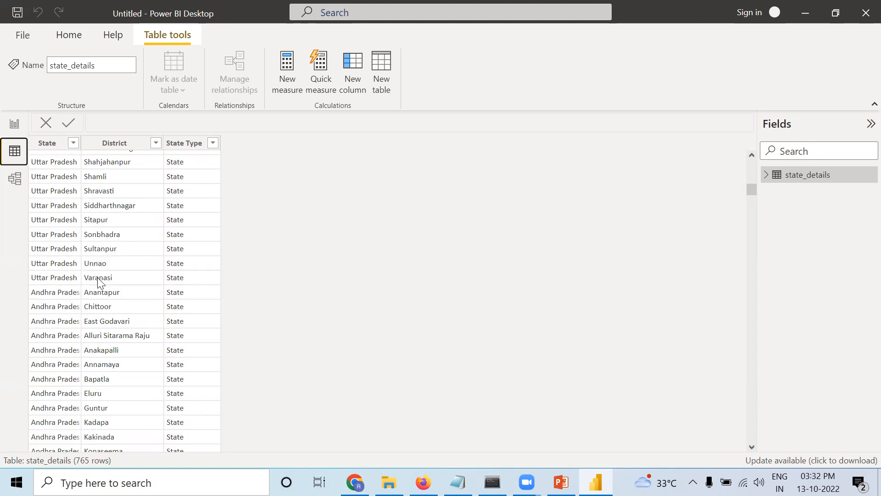
scroll(96, 269, up, 6)
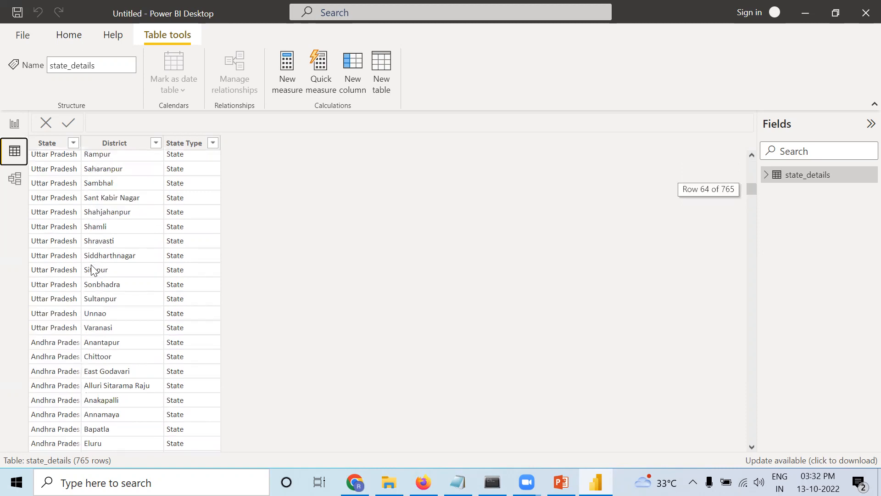
scroll(97, 259, up, 9)
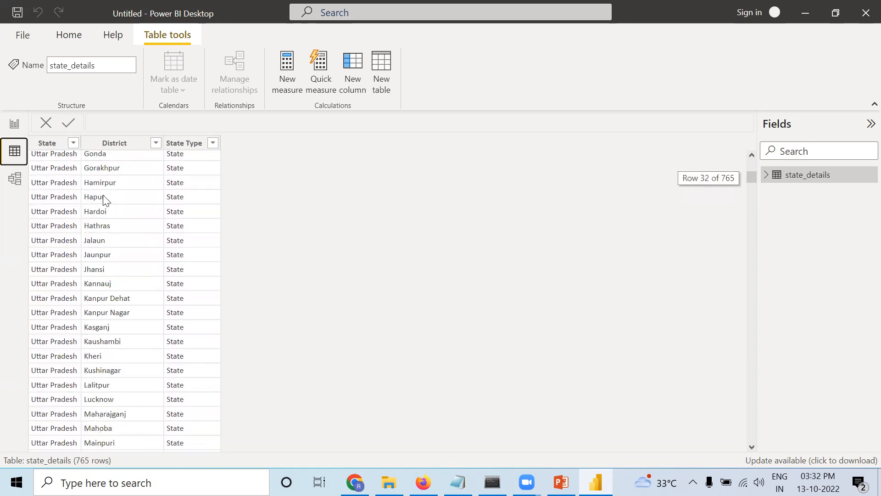
scroll(102, 243, up, 1)
scroll(106, 248, down, 15)
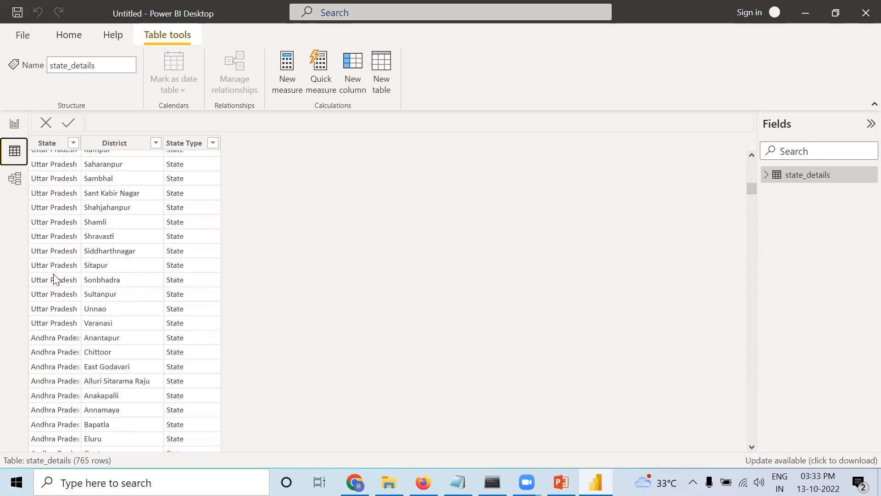
scroll(159, 266, up, 17)
scroll(160, 262, up, 4)
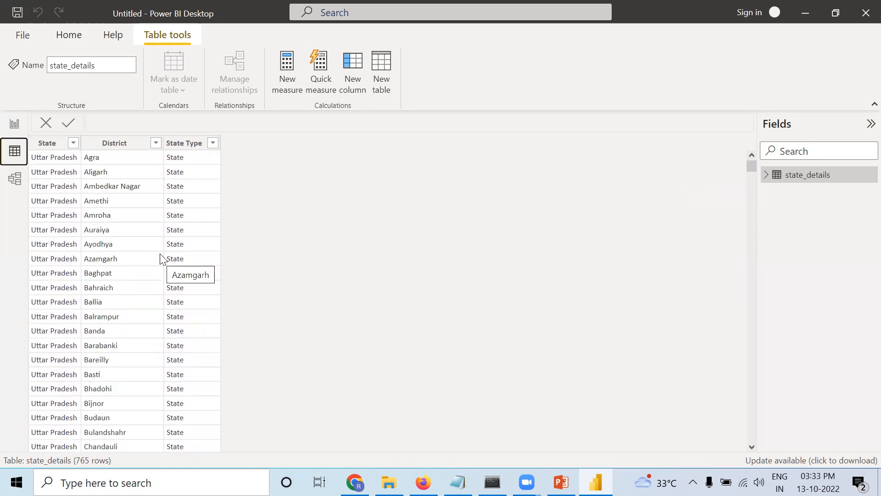
scroll(160, 253, down, 20)
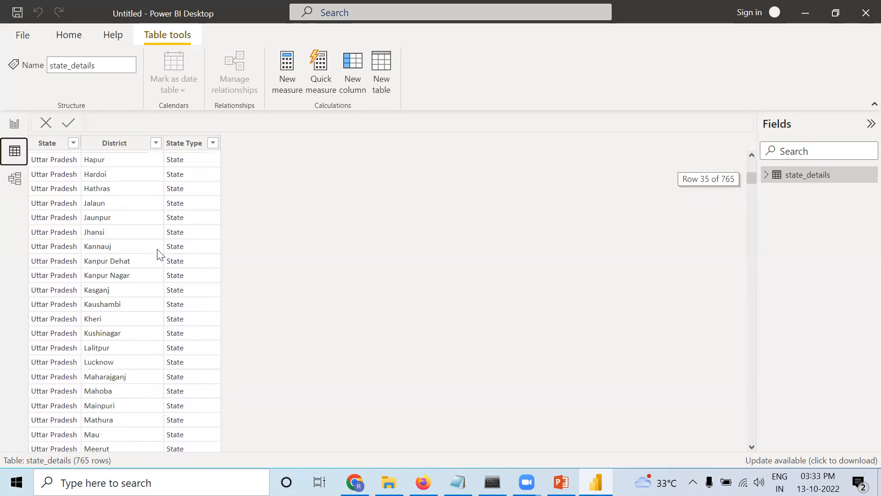
scroll(160, 254, down, 9)
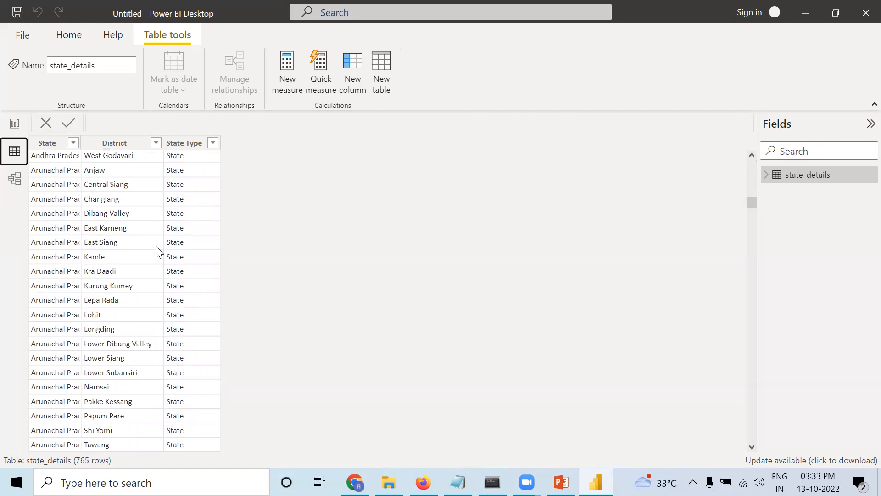
scroll(160, 228, up, 20)
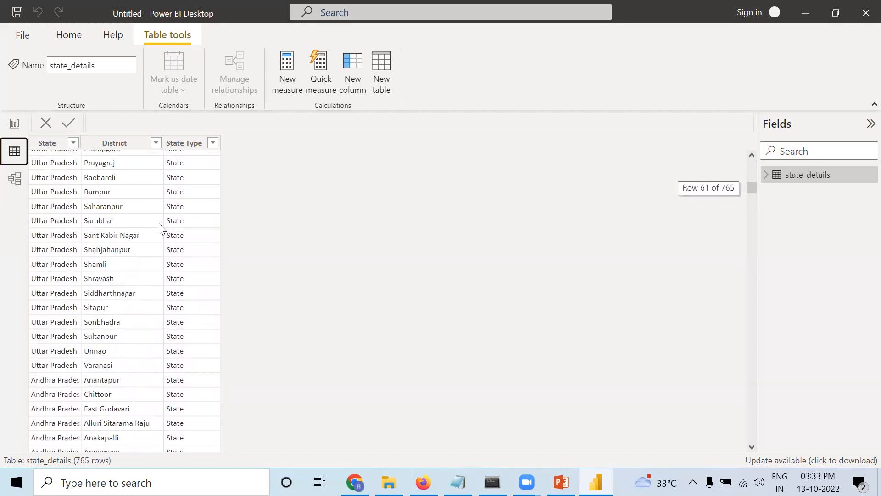
Review the Uttar Pradesh district rows at the start of the state_details table
scroll(160, 228, up, 5)
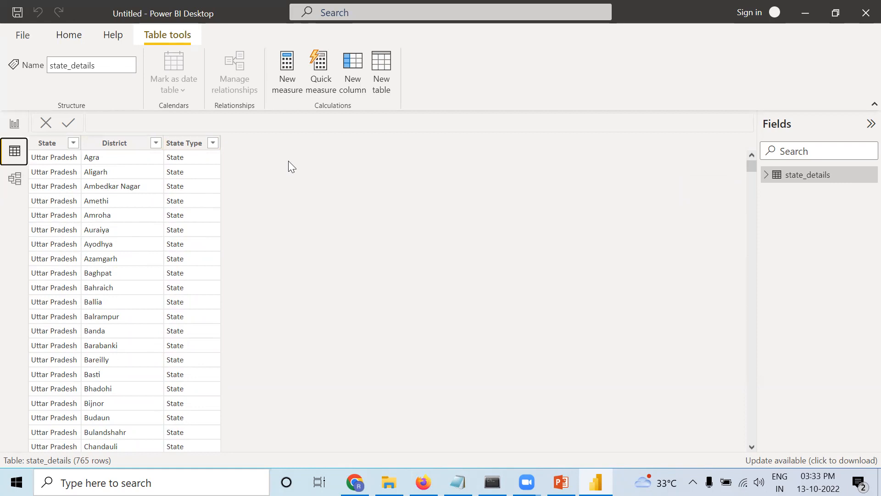
scroll(199, 220, down, 14)
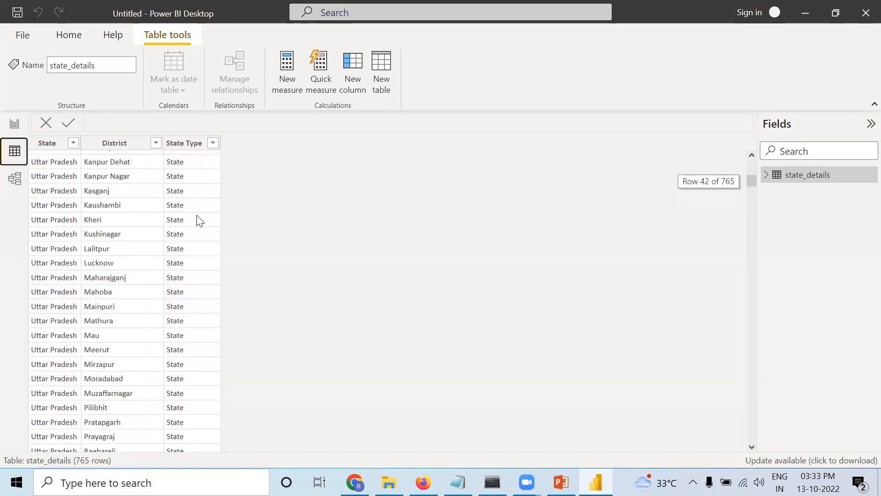
scroll(199, 221, up, 14)
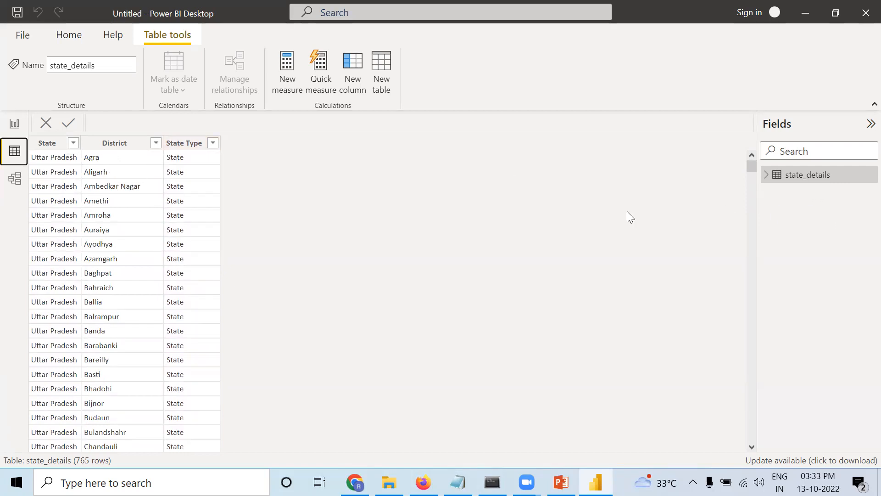
Add an enlarged donut chart to the empty page in Report view and convert it to a stacked column chart
click(9, 127)
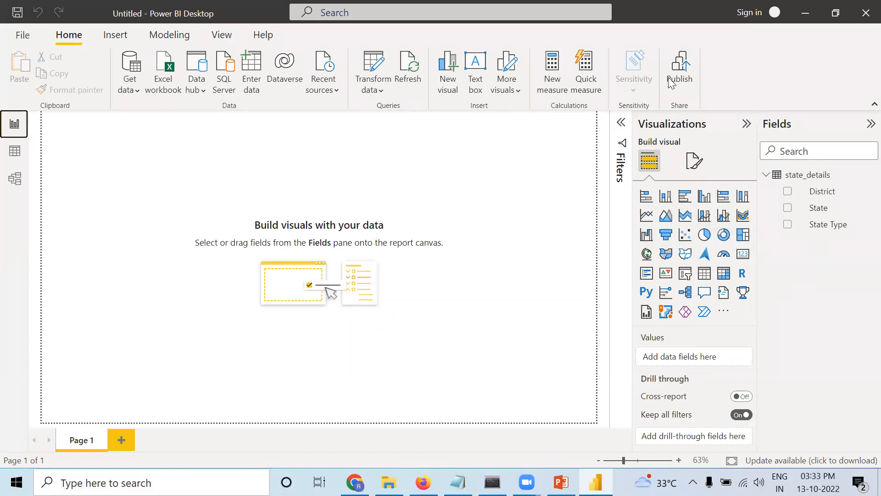
click(650, 162)
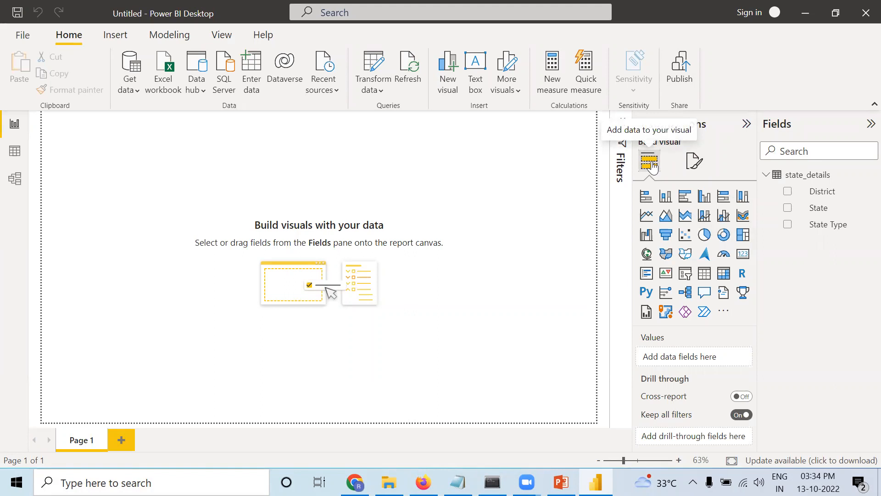
click(725, 235)
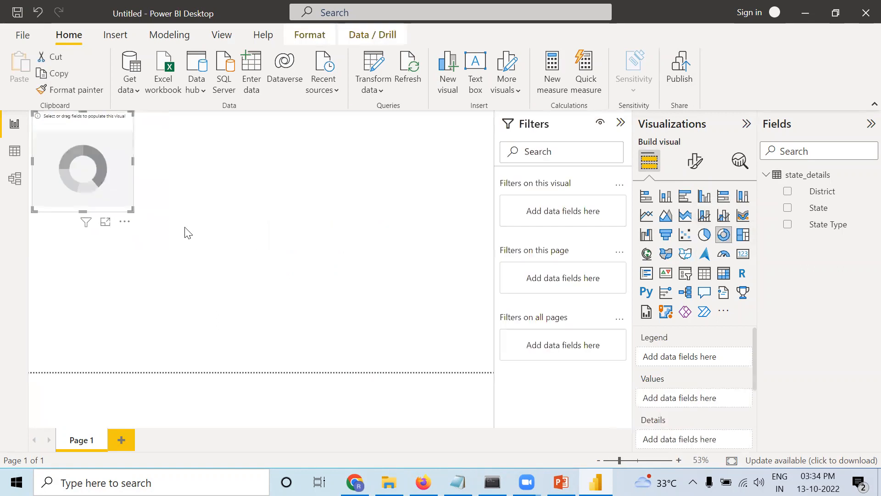
drag(132, 209, 204, 268)
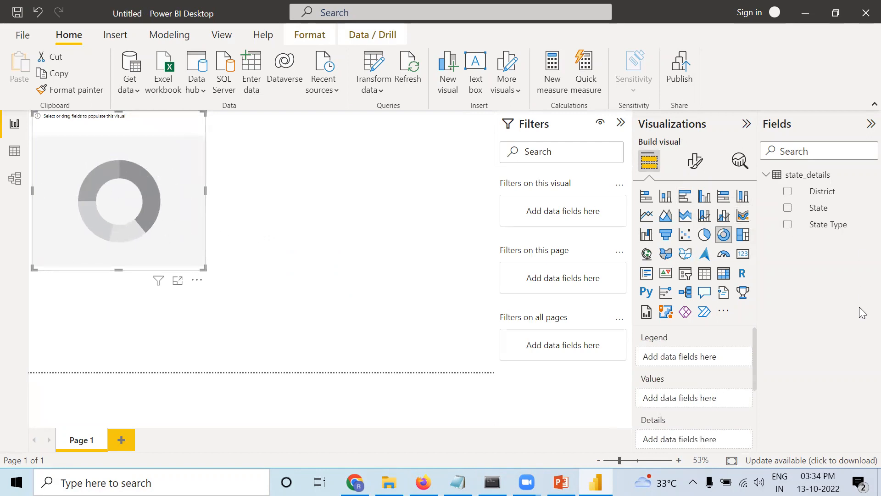
click(665, 197)
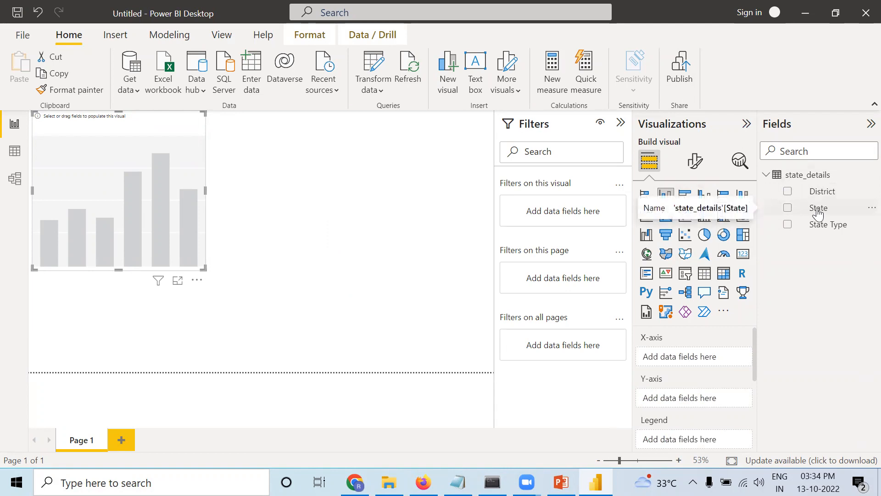
Check the State column's values in Data view and return to Report view
click(17, 160)
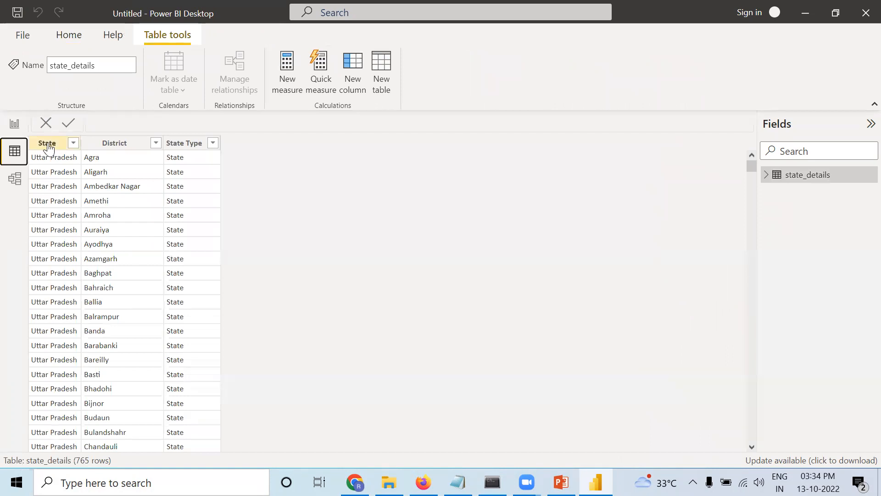
scroll(34, 385, down, 20)
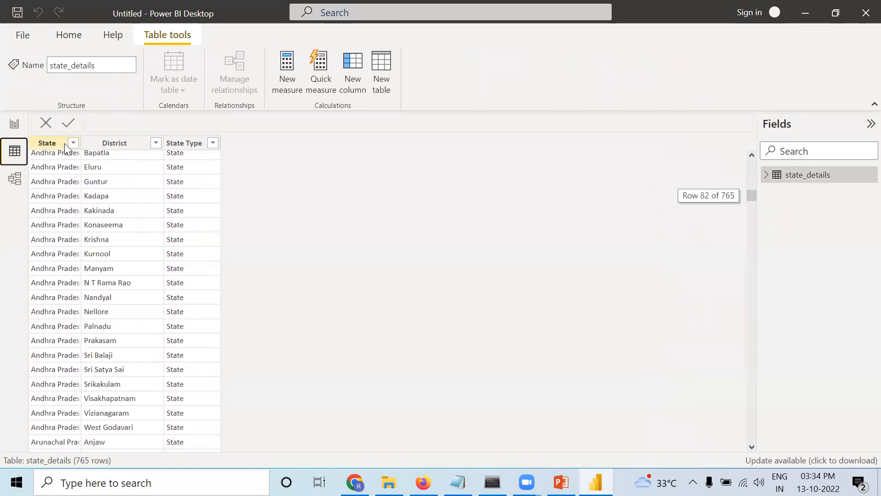
click(14, 124)
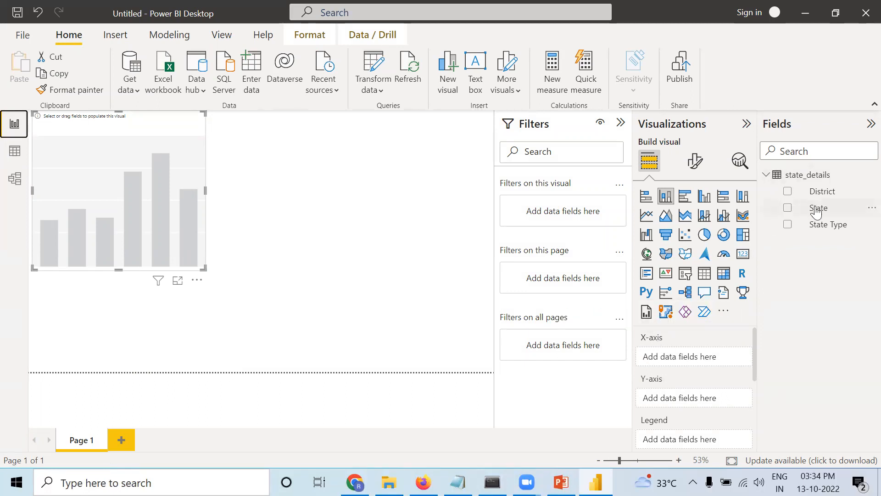
Plot State on the X-axis against the count of State on the Y-axis and enlarge the column chart
drag(816, 211, 814, 211)
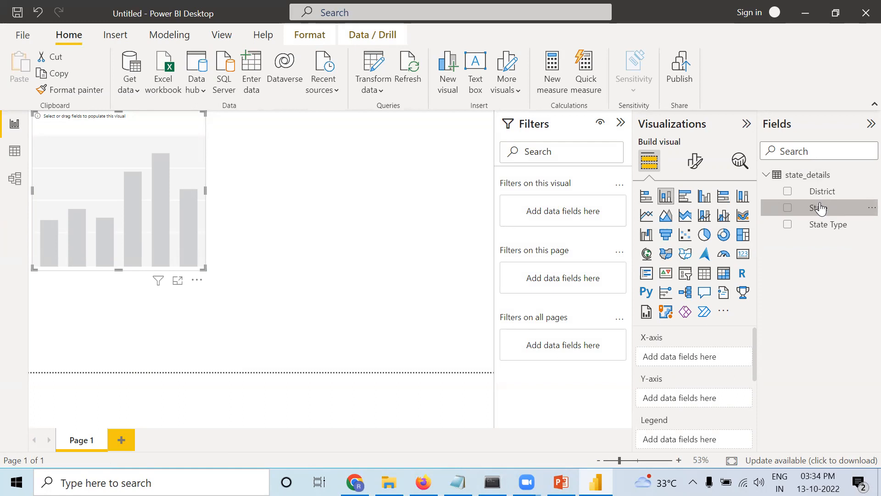
drag(820, 209, 690, 351)
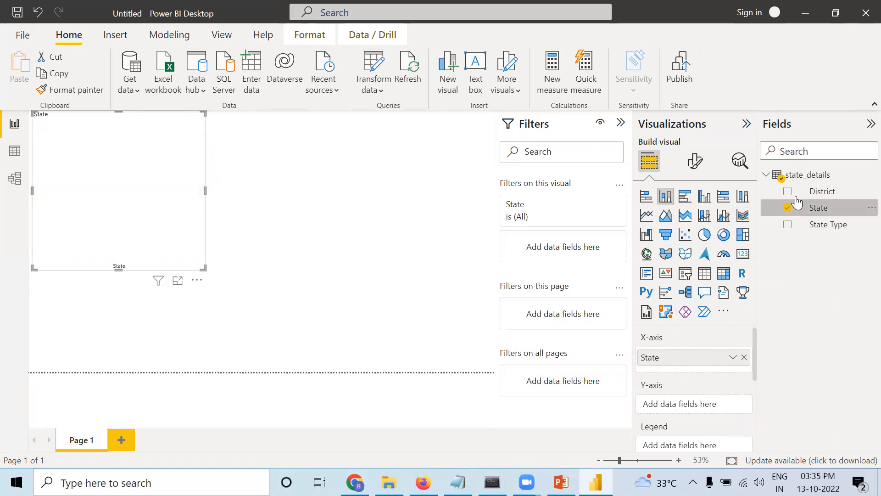
drag(819, 196, 688, 404)
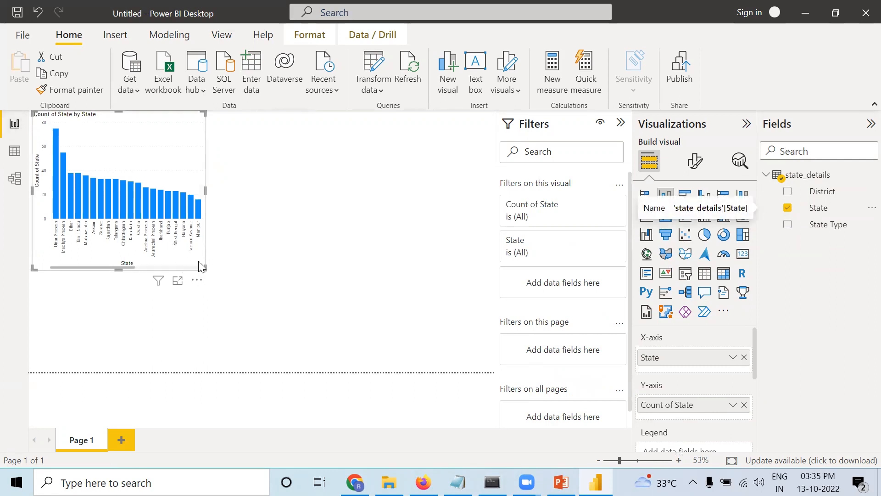
drag(201, 268, 317, 326)
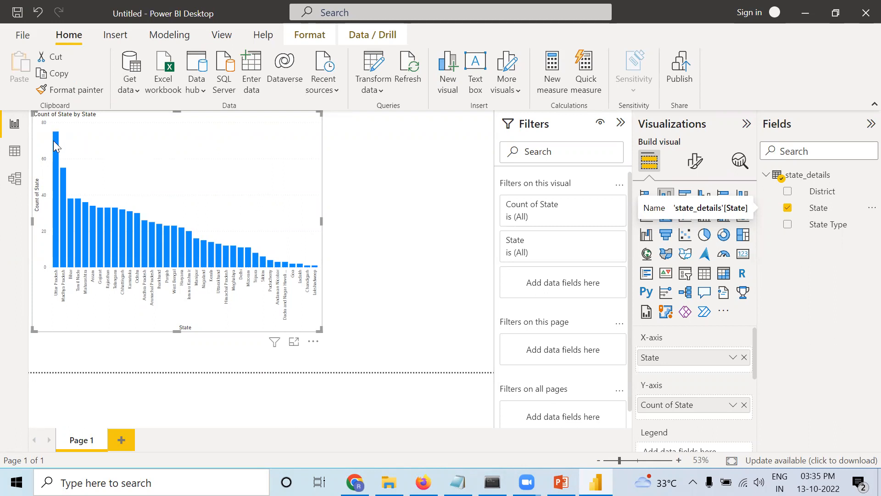
mouse_move(55, 147)
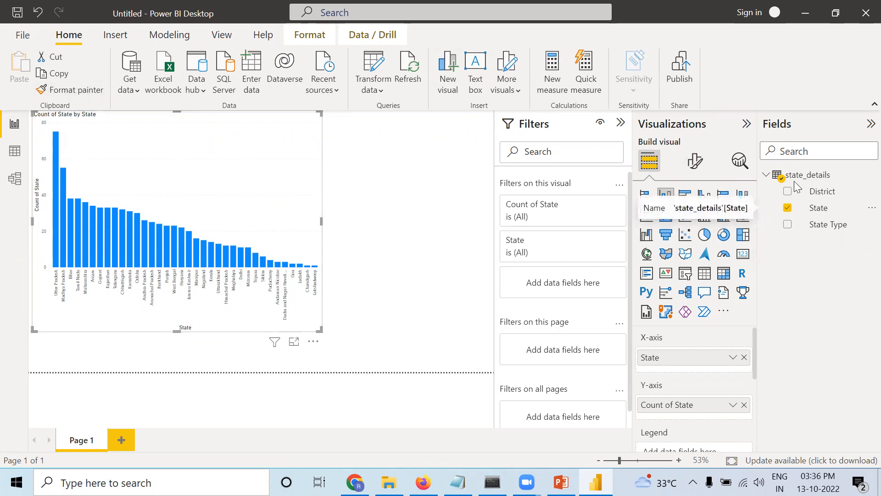
Turn on data labels for the column chart and widen it across the page
click(717, 163)
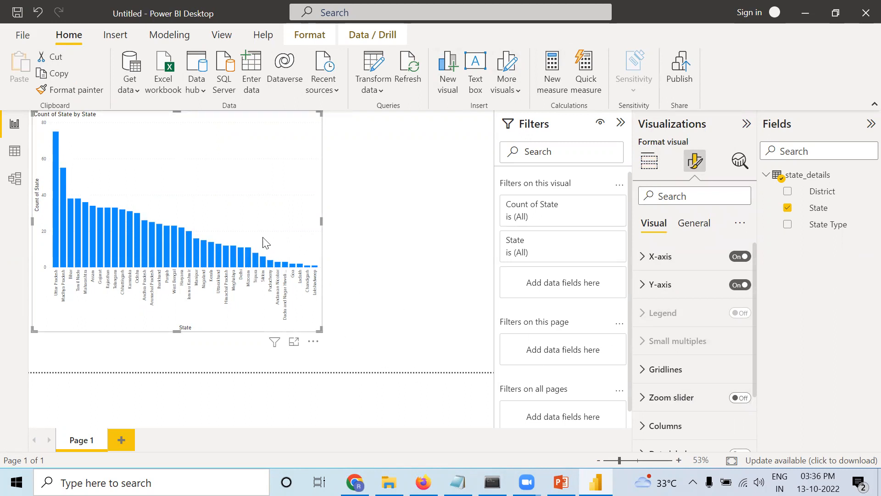
mouse_move(250, 261)
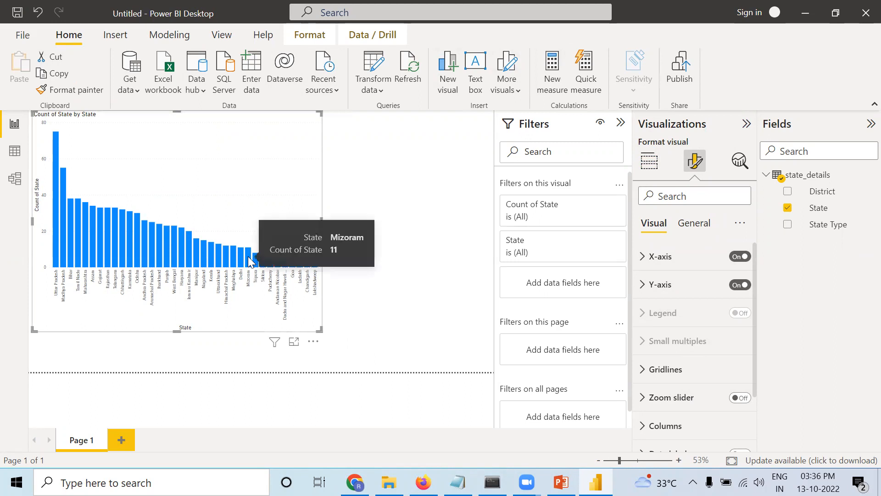
scroll(696, 385, down, 3)
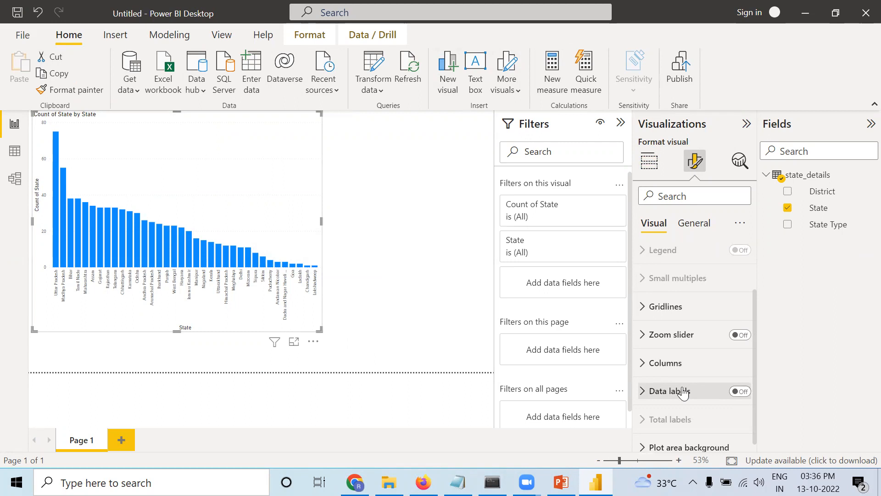
click(739, 391)
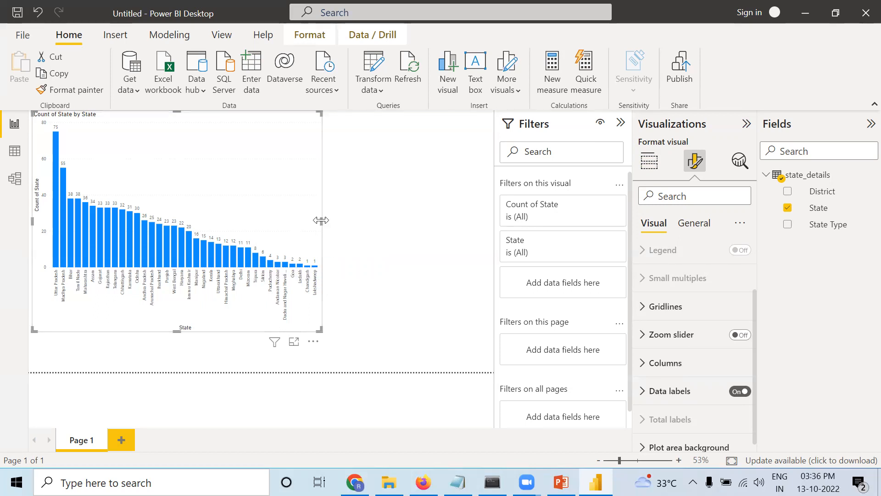
drag(322, 221, 477, 259)
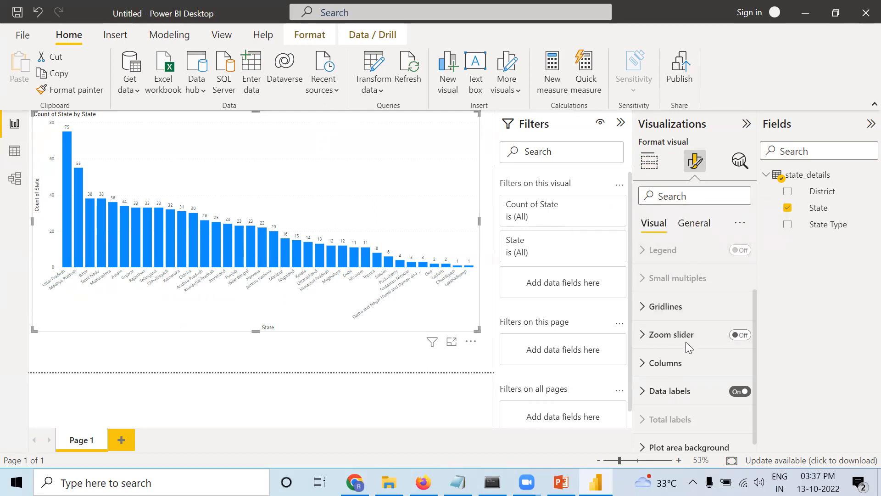
Set the X-axis values' font size to 17 and extend the chart down towards the page's lower edge
scroll(686, 342, up, 2)
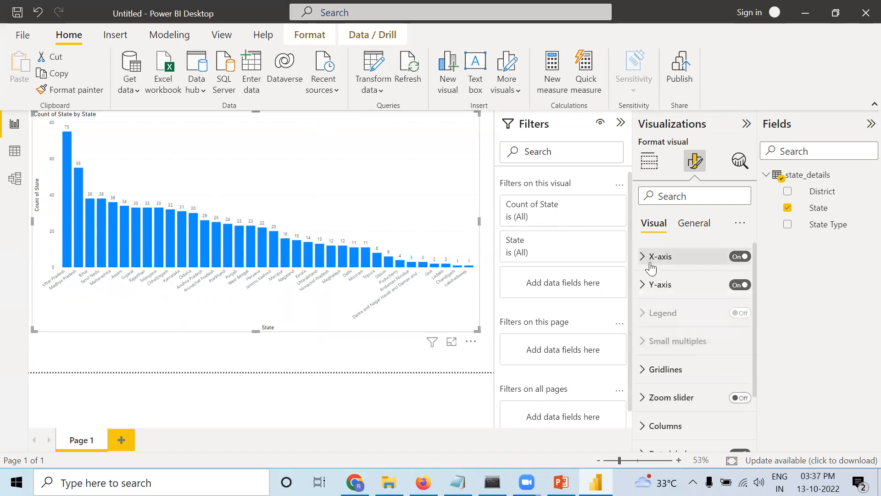
scroll(675, 326, down, 2)
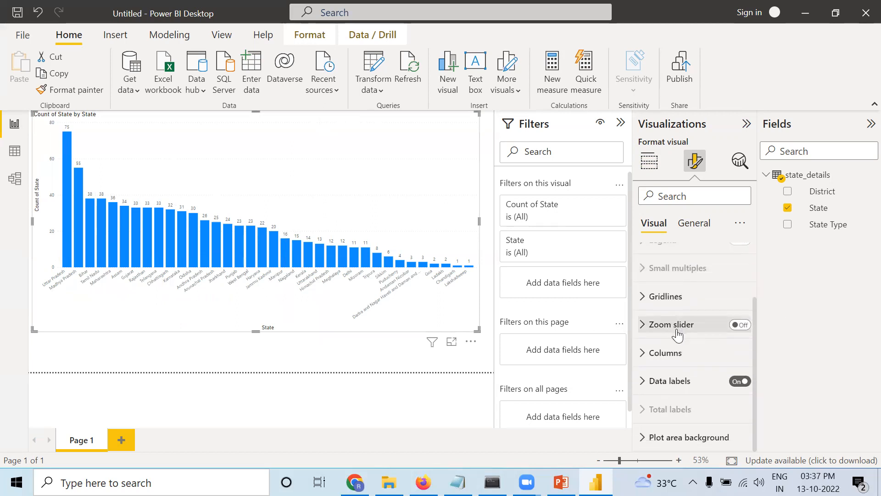
scroll(674, 324, up, 2)
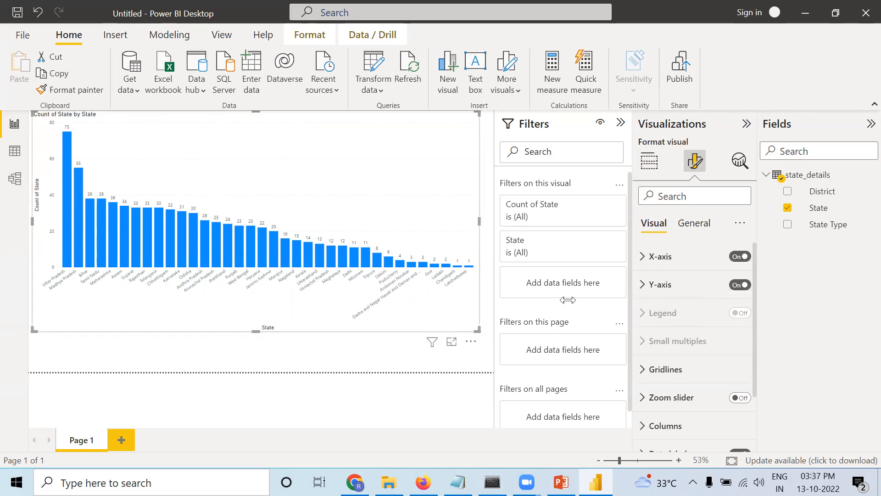
click(643, 264)
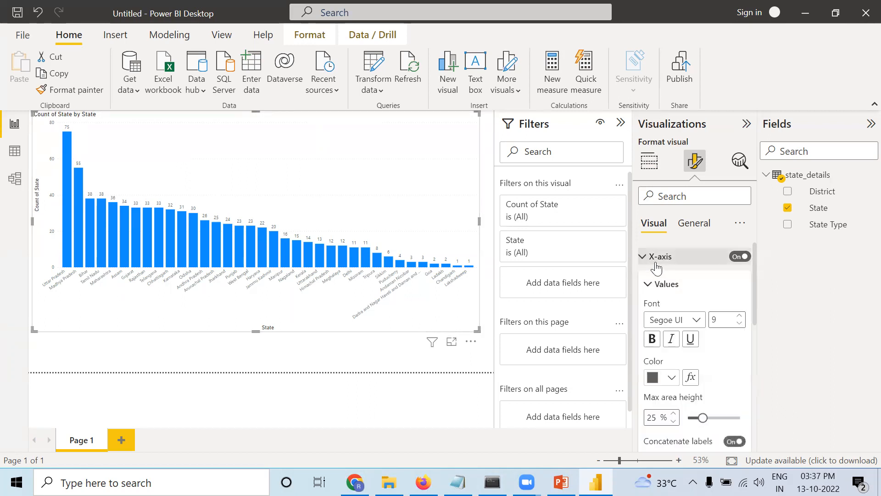
double_click(739, 317)
triple_click(739, 316)
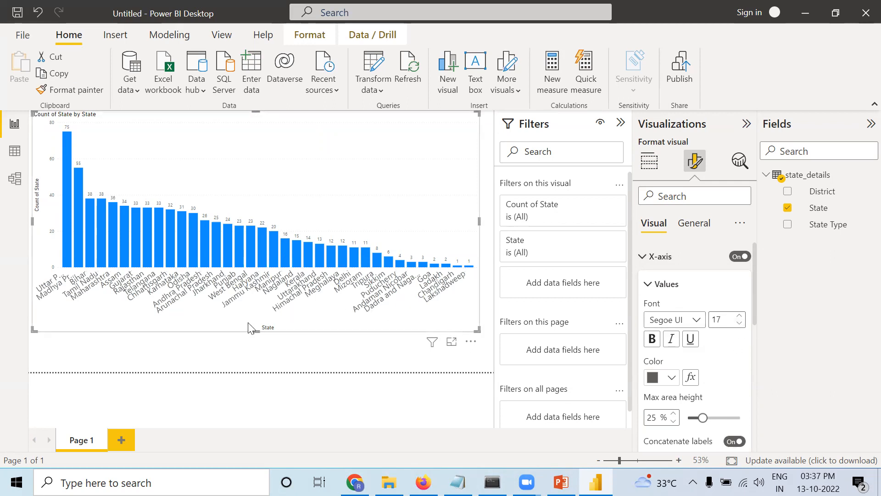
drag(255, 330, 256, 366)
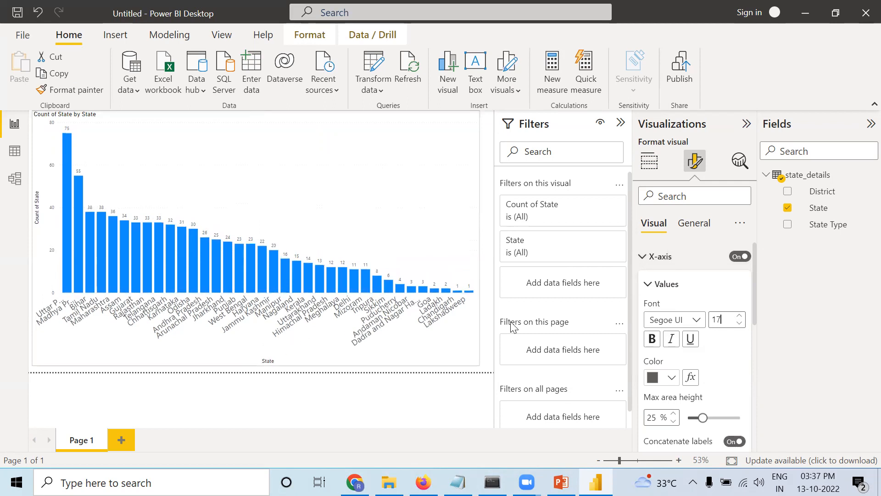
Format the X-axis values with font size 13, bold and red
click(740, 324)
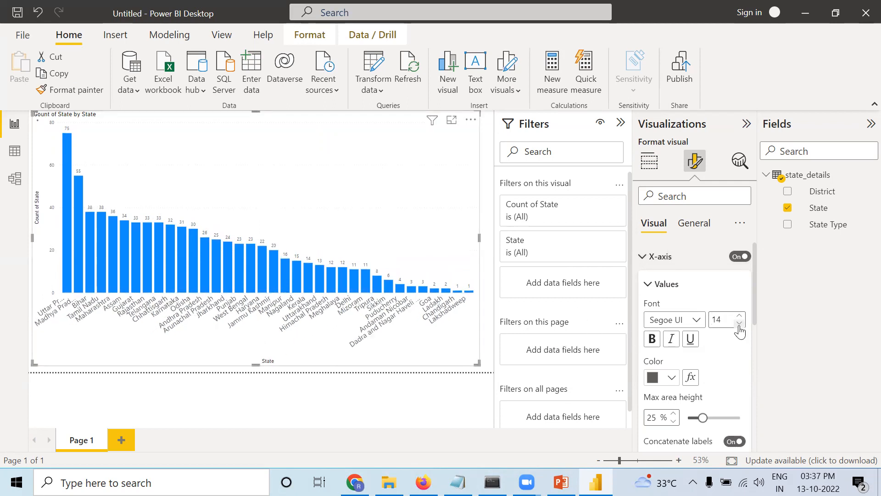
click(652, 338)
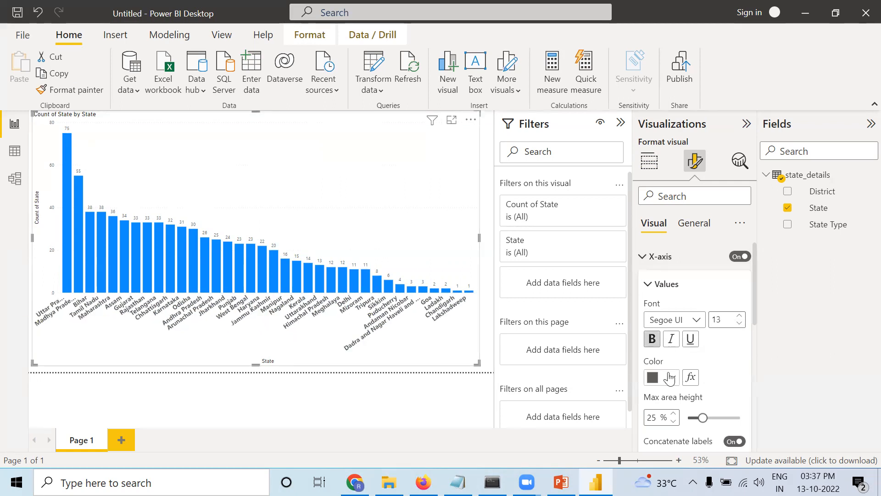
click(671, 379)
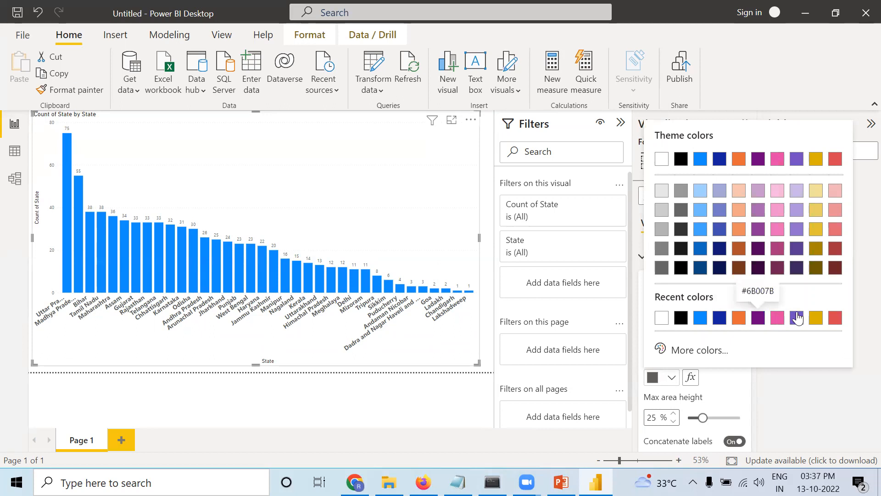
click(835, 317)
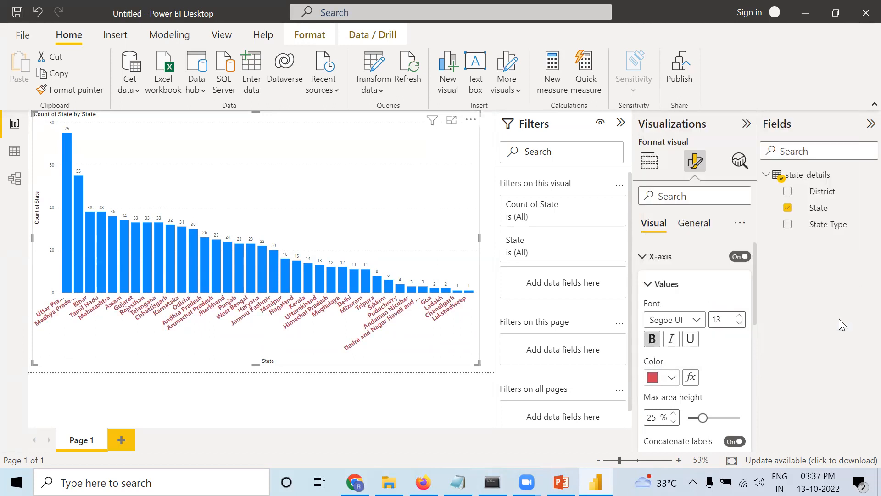
Examine the X-axis title settings, including title text, style, font and color
scroll(714, 359, down, 2)
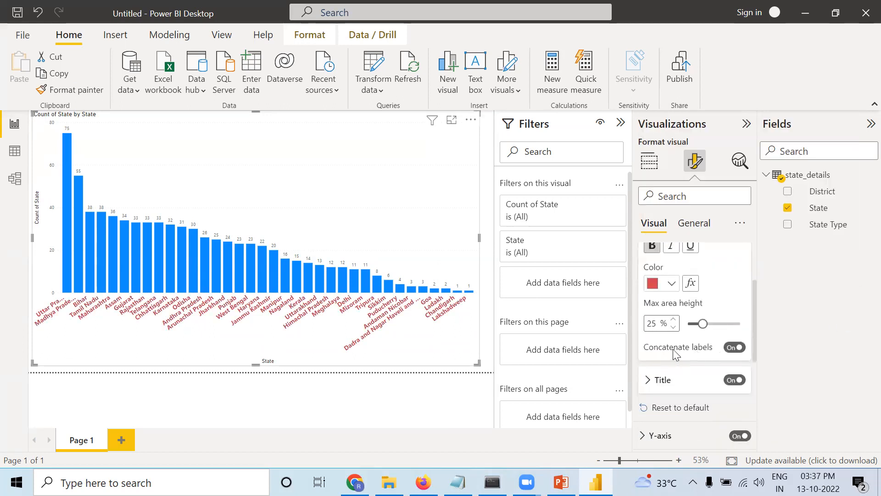
click(647, 388)
scroll(665, 395, down, 2)
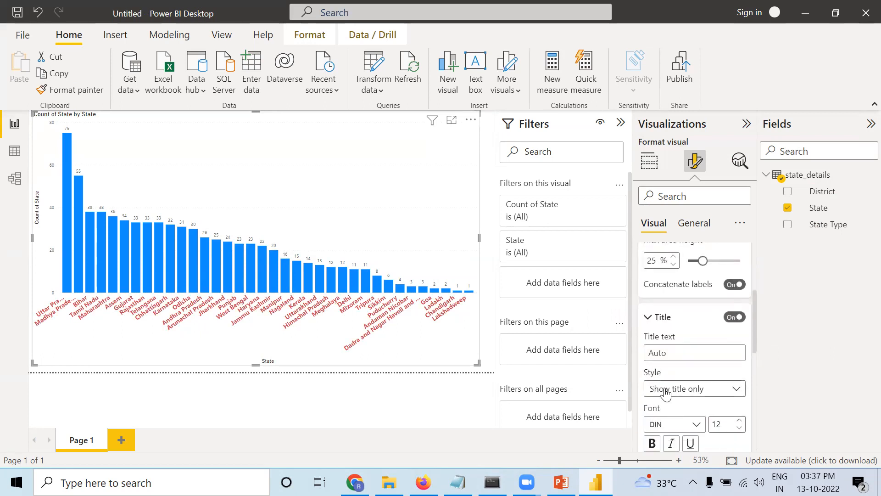
click(677, 354)
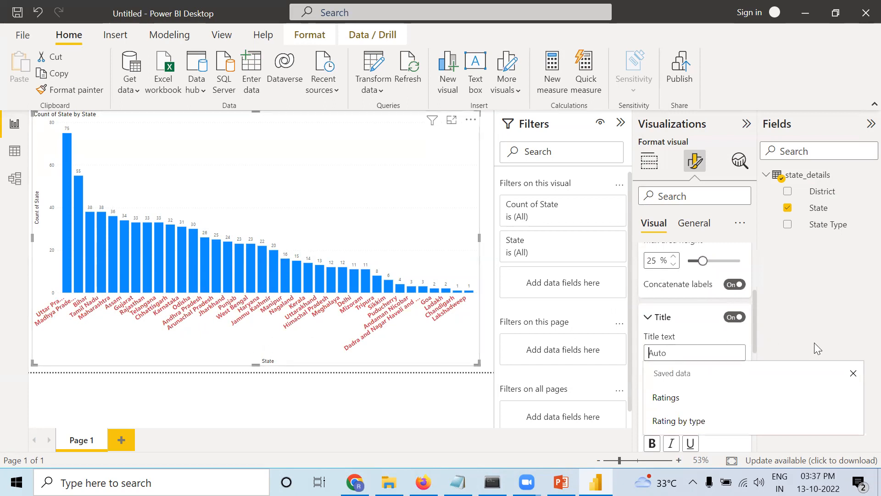
click(797, 349)
scroll(735, 349, down, 3)
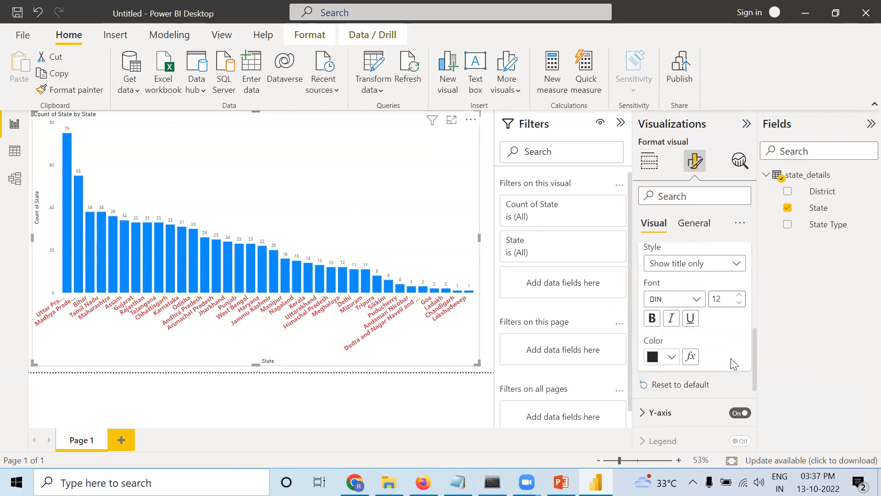
Set the Y-axis values' font size to 17
click(644, 419)
scroll(675, 416, down, 5)
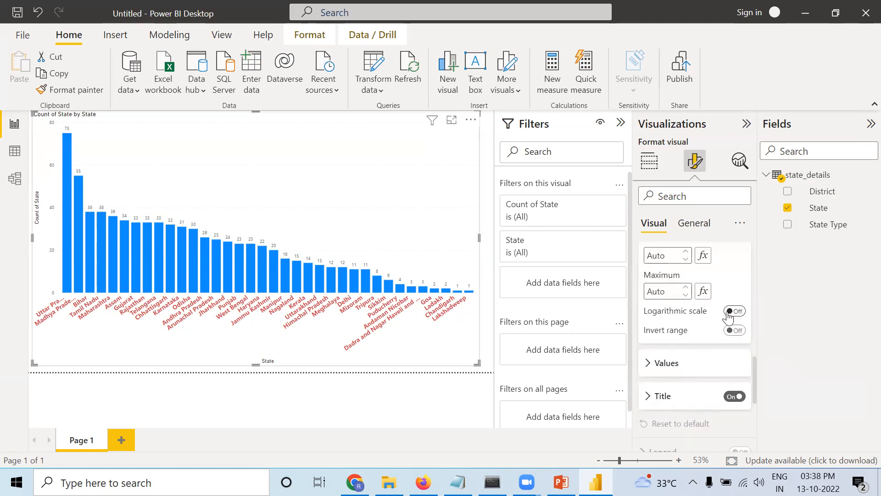
click(696, 370)
click(740, 396)
click(740, 397)
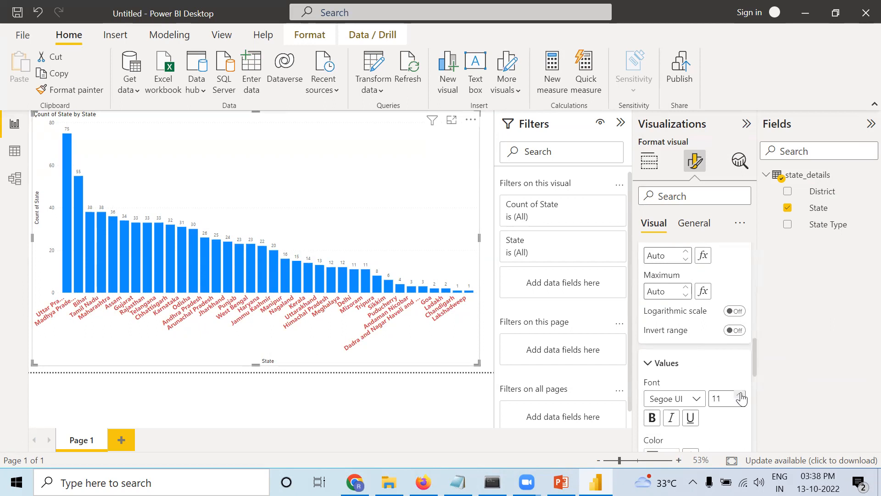
click(740, 396)
click(740, 396)
click(741, 397)
click(740, 397)
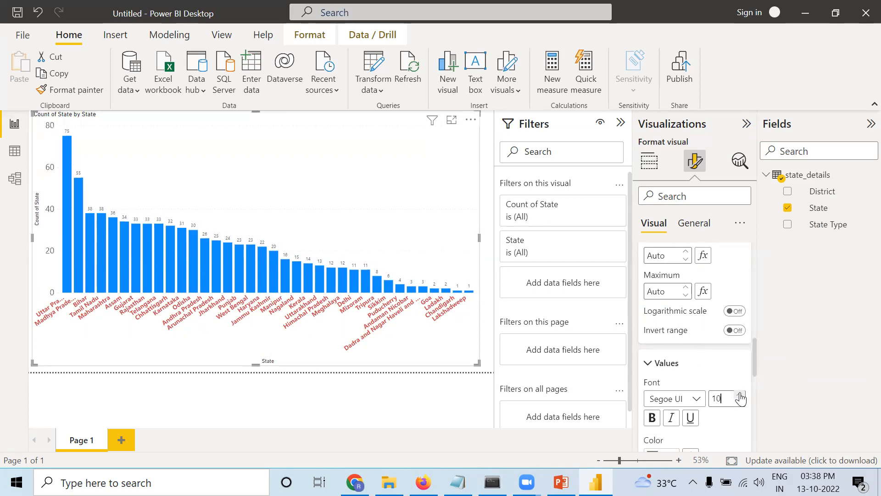
Set the Y-axis title text to "Number of Districts"
scroll(712, 386, down, 3)
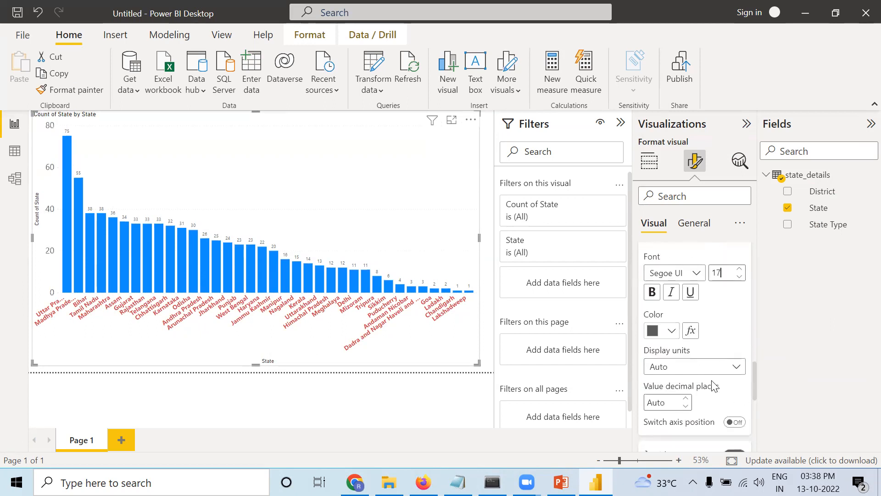
scroll(687, 367, down, 2)
click(686, 370)
scroll(679, 369, down, 1)
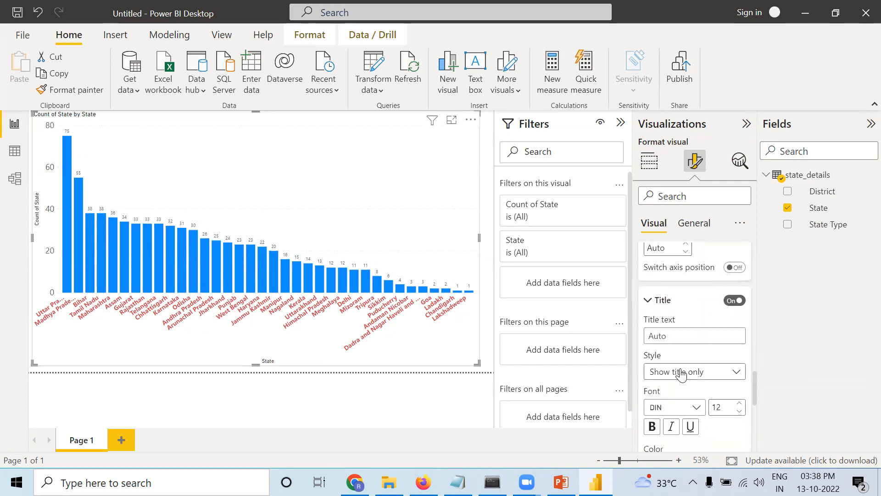
click(681, 338)
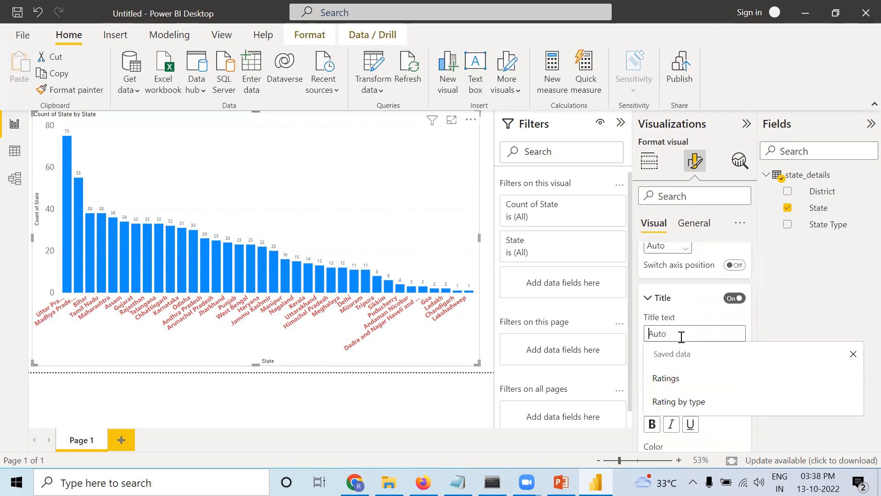
text(Number of Districts)
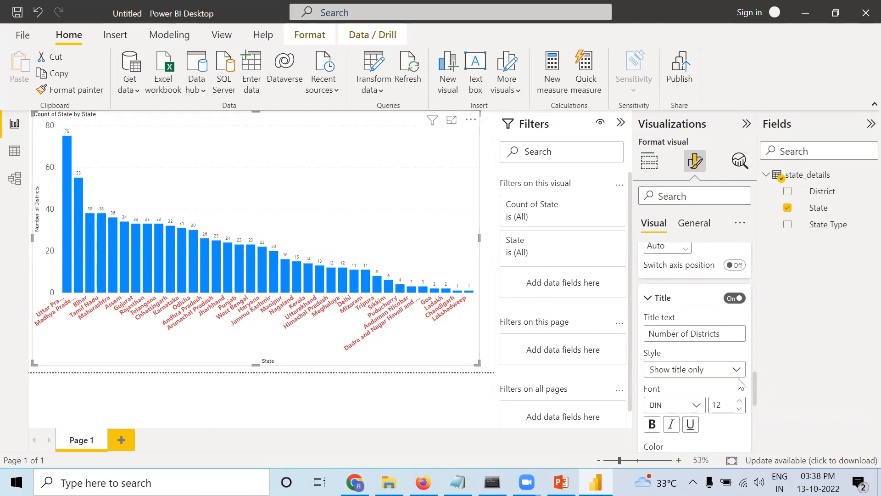
Format the chart's horizontal gridlines with a solid line style and black color
scroll(743, 383, down, 4)
scroll(744, 392, down, 3)
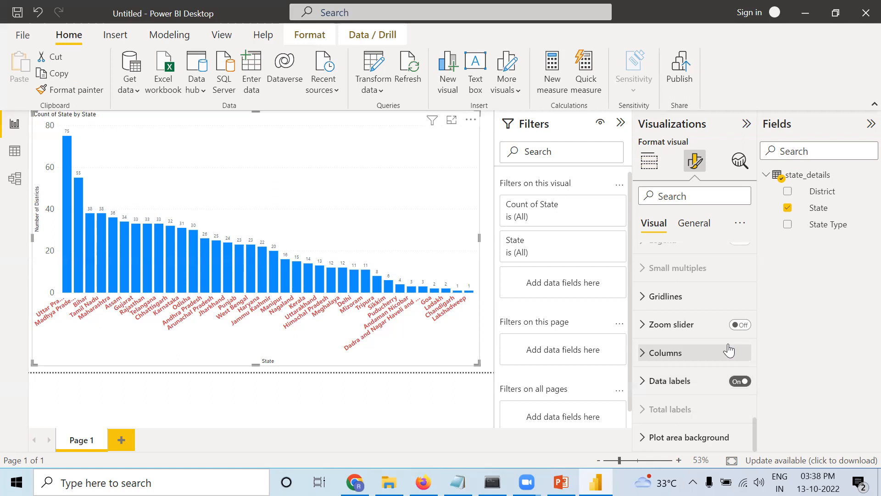
click(666, 301)
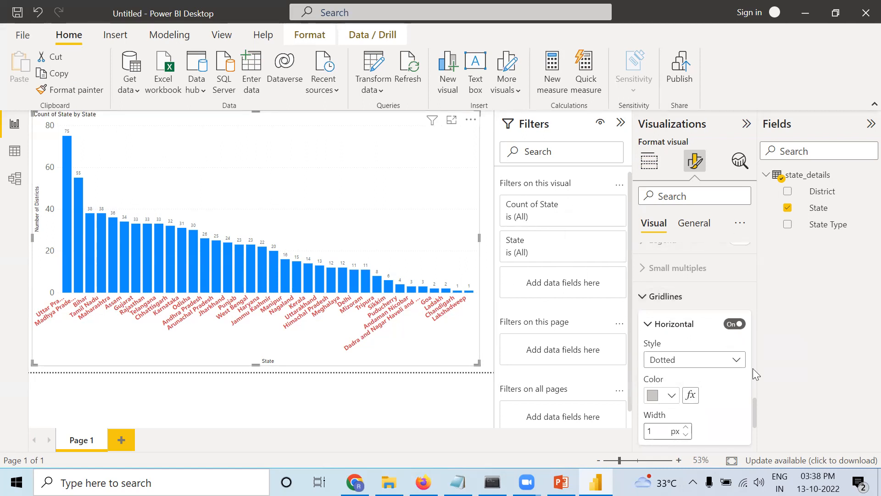
click(729, 360)
click(678, 399)
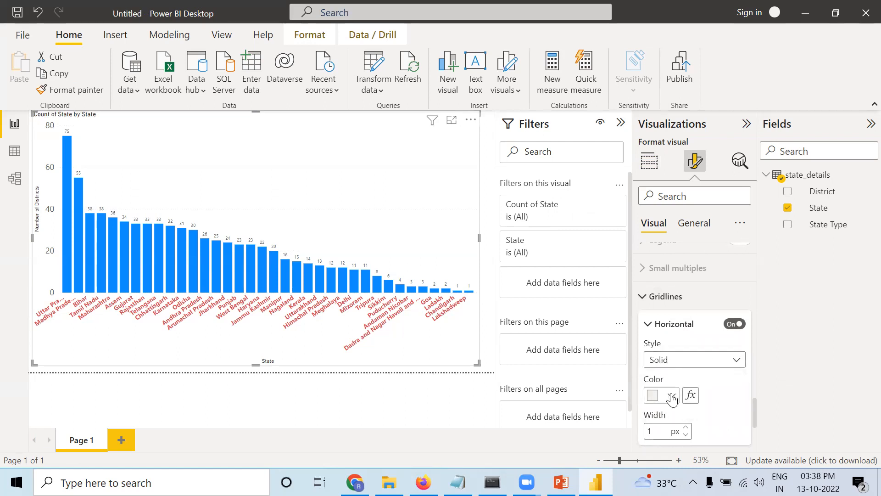
click(672, 395)
click(656, 335)
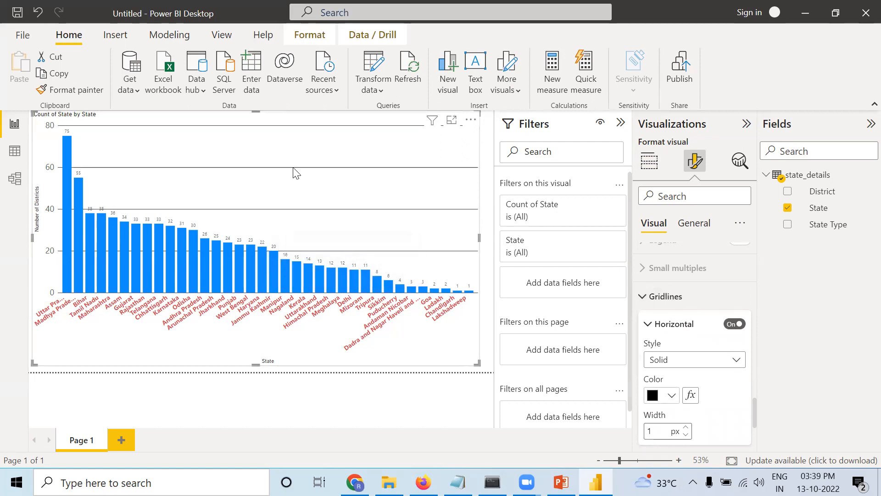
Collapse the X-axis, Y-axis and Gridlines formatting sections
scroll(700, 367, up, 5)
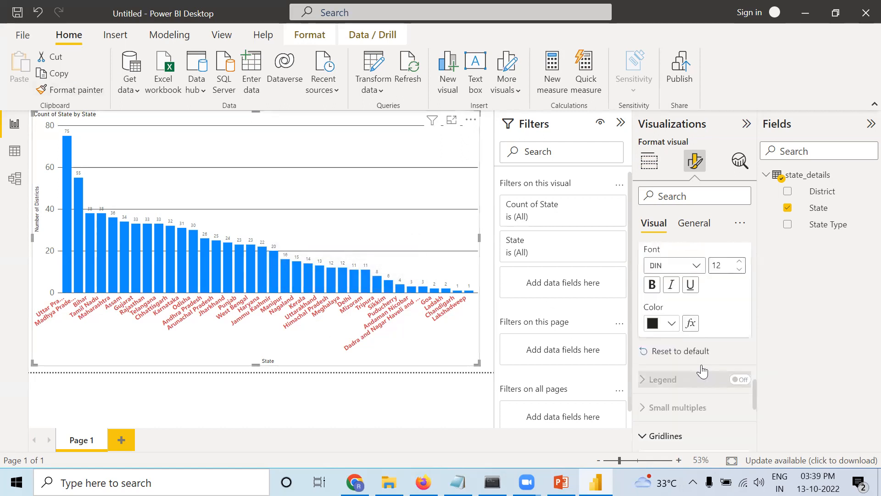
scroll(702, 364, up, 10)
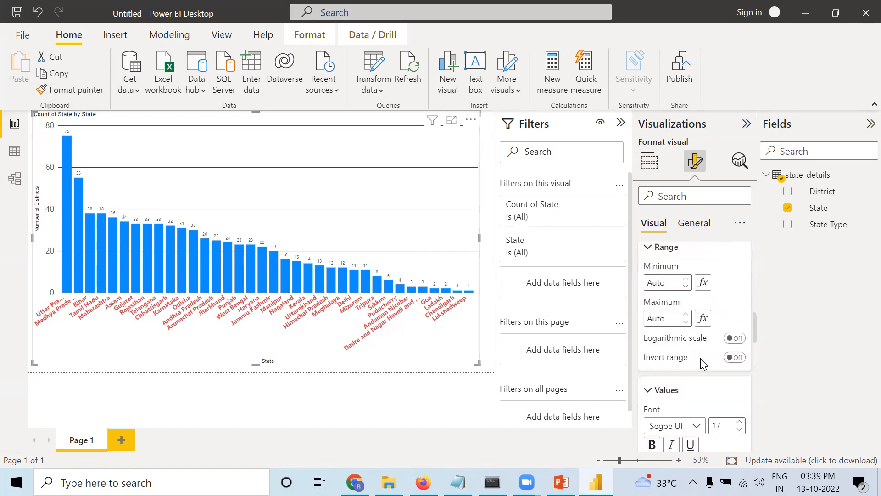
scroll(702, 363, up, 6)
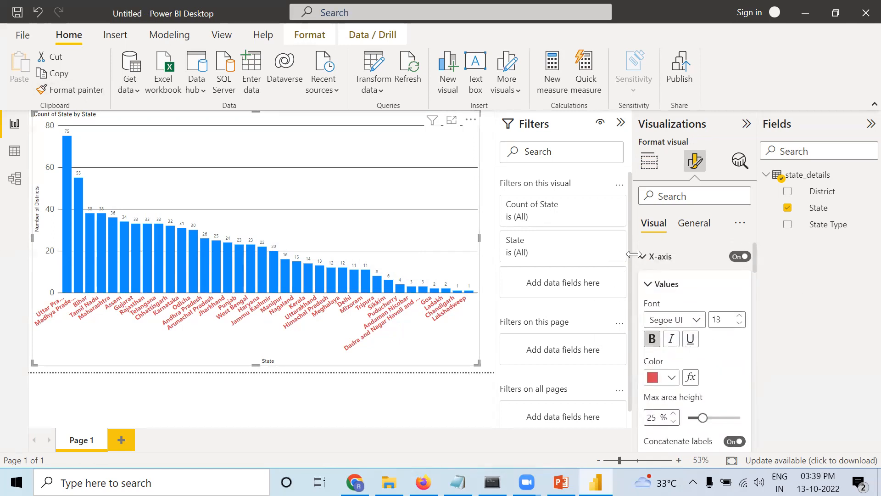
click(645, 268)
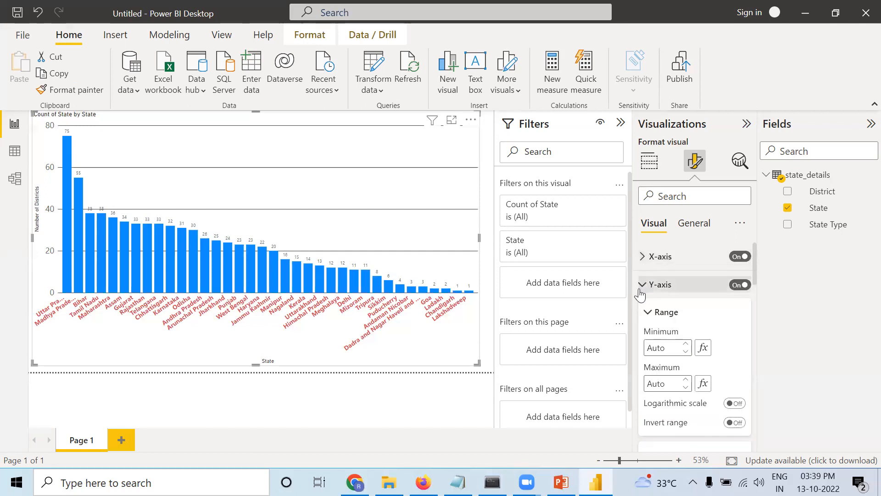
click(642, 285)
scroll(668, 310, down, 3)
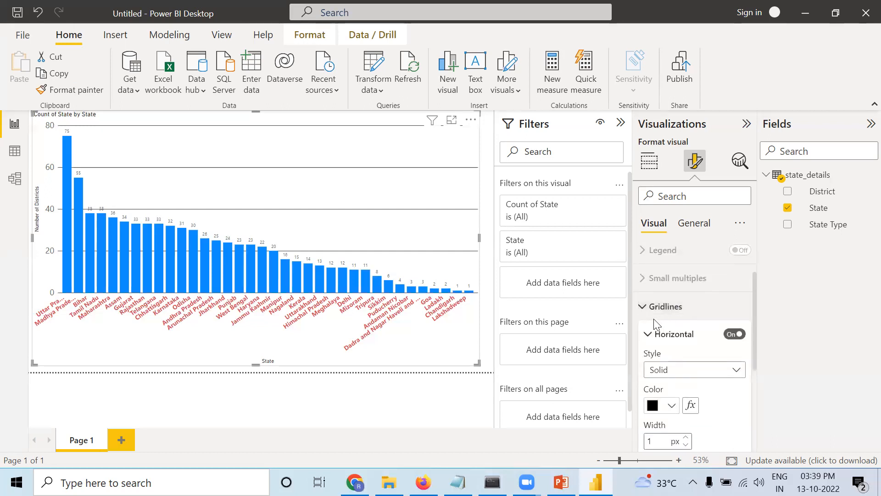
click(645, 306)
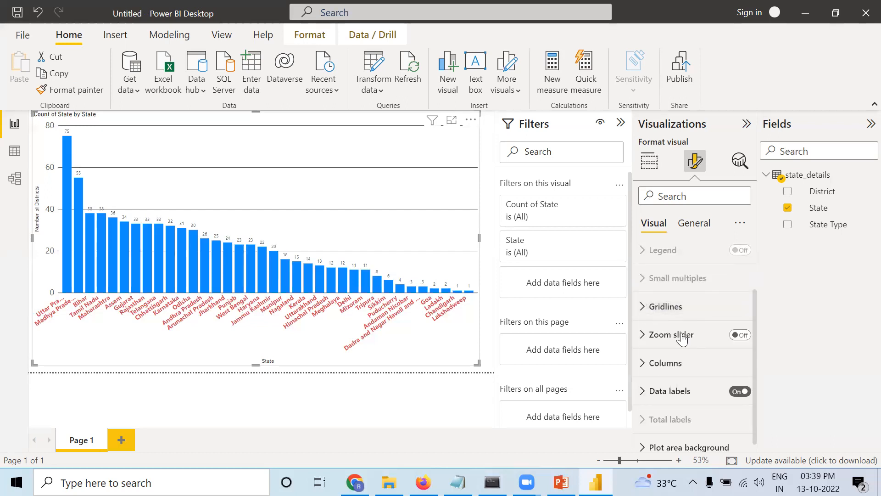
Show separate colors for all columns, and color the Uttar Pradesh column pink and the Madhya Pradesh column black
click(646, 364)
scroll(693, 410, down, 2)
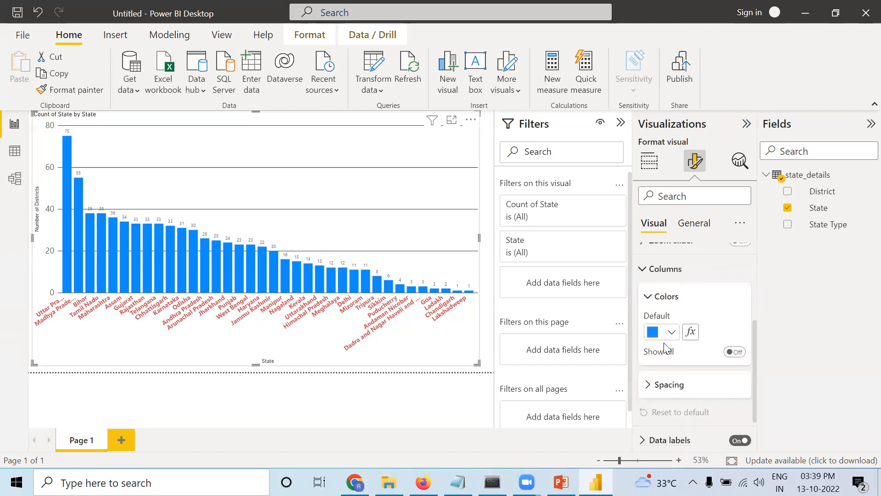
click(733, 352)
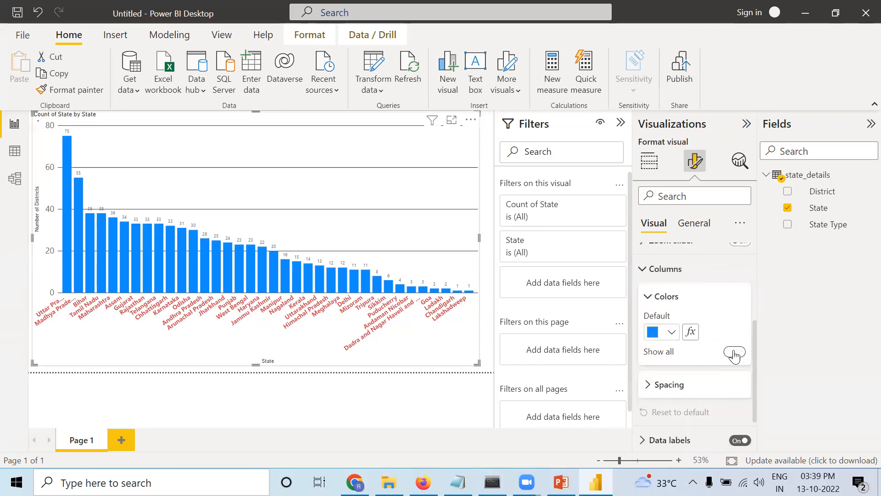
scroll(673, 314, down, 3)
click(672, 265)
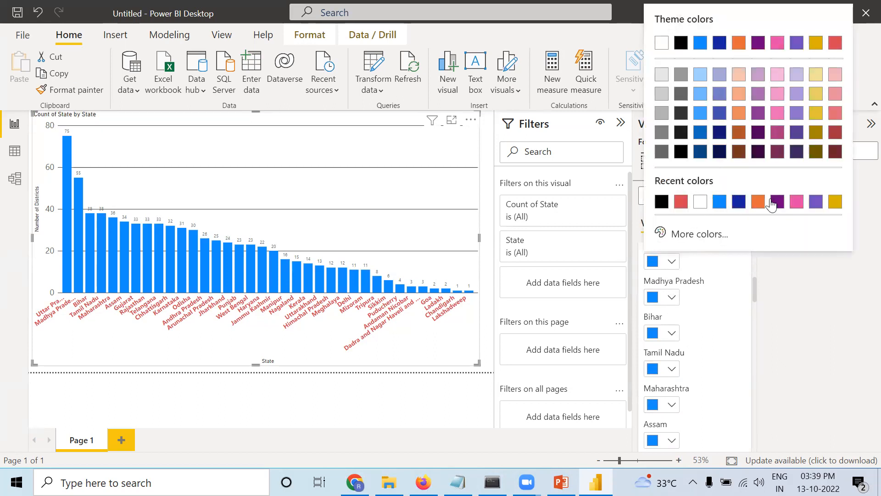
click(797, 202)
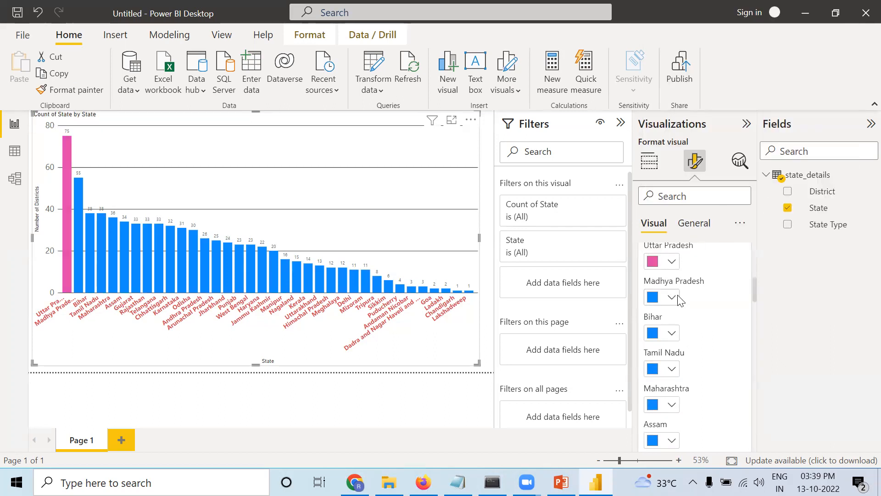
click(680, 298)
click(677, 236)
Increase the inner padding between the chart's columns to 33 px
scroll(733, 312, down, 20)
scroll(729, 326, down, 10)
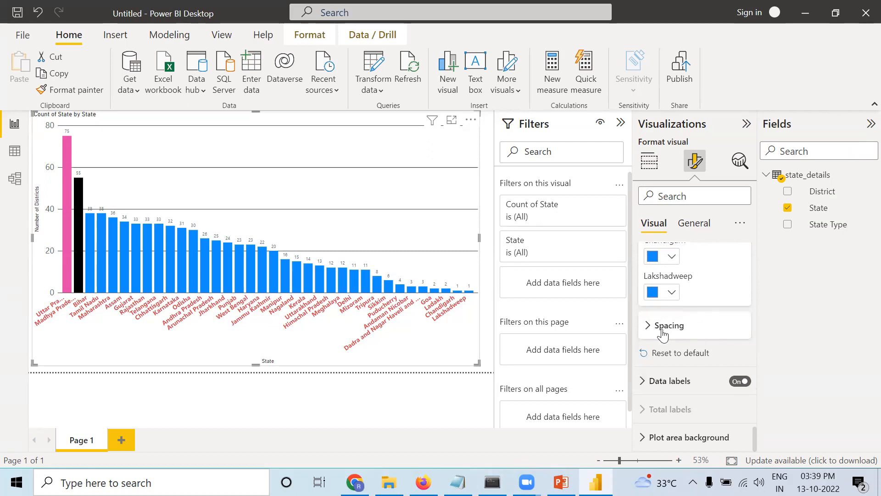
click(663, 327)
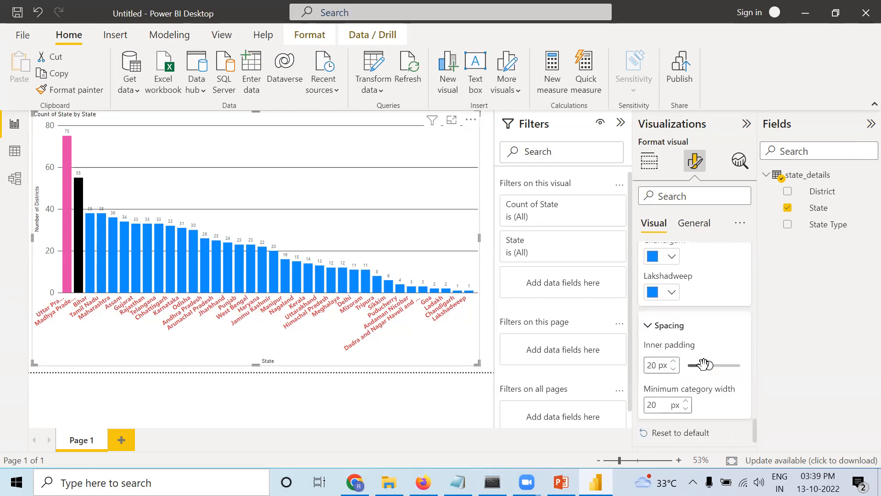
mouse_move(707, 364)
mouse_down()
mouse_move(698, 365)
mouse_move(720, 363)
mouse_up()
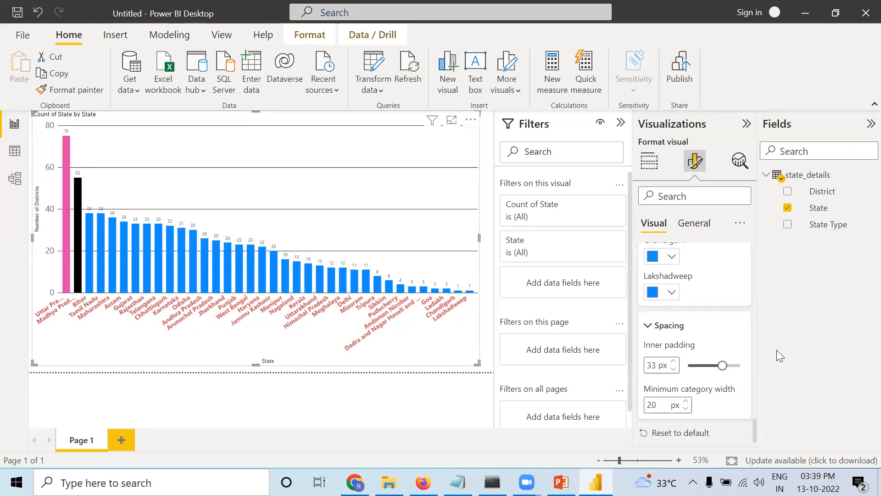
Insert the picture title.jpg from the Downloads folder as the chart's plot area background
scroll(691, 369, down, 2)
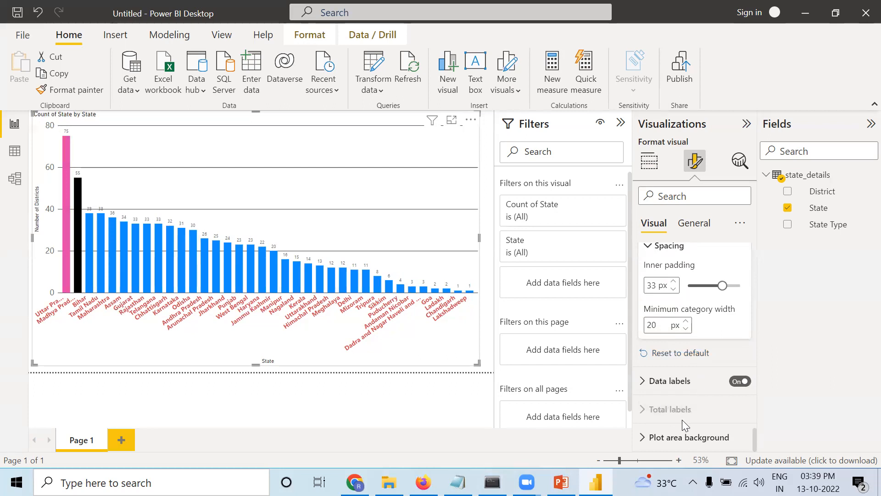
click(657, 441)
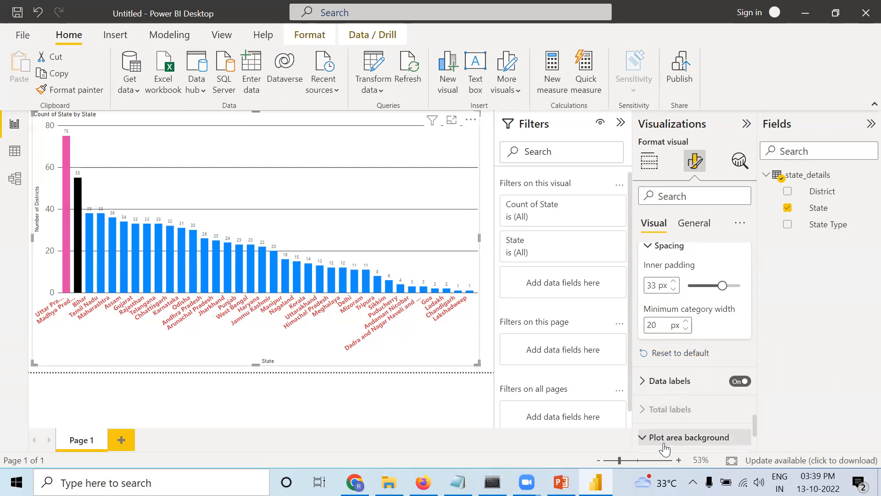
click(649, 440)
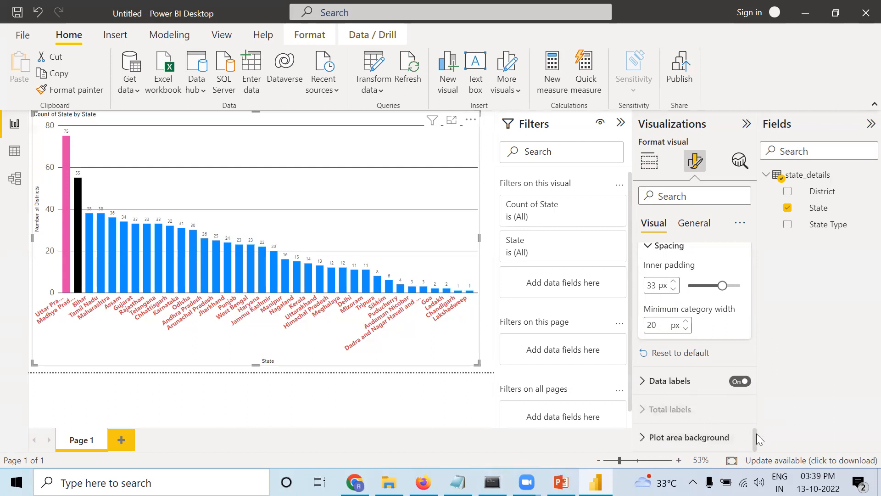
click(657, 431)
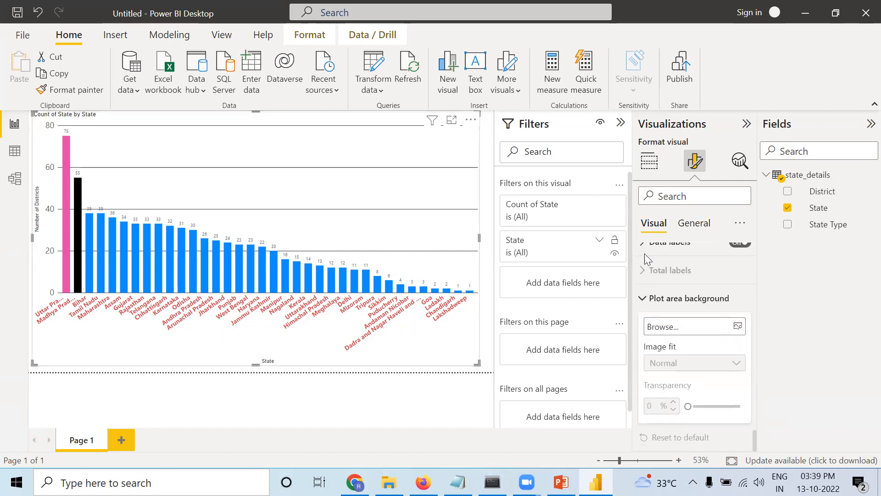
click(733, 327)
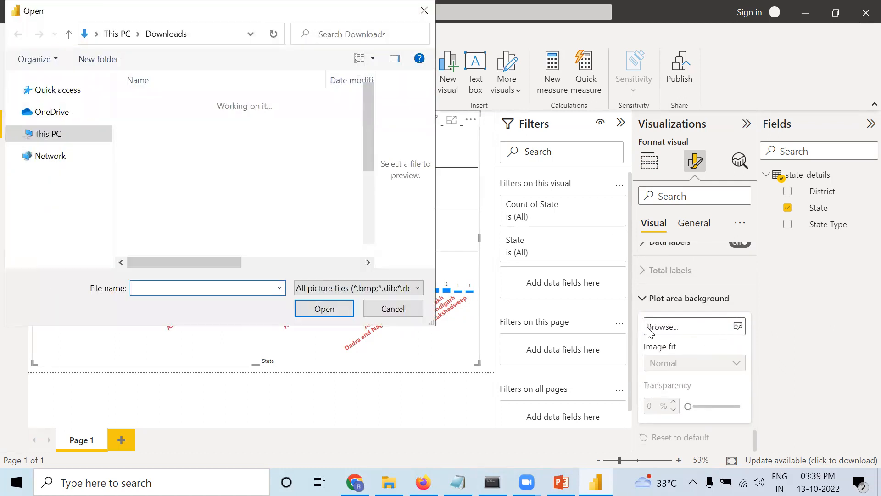
scroll(193, 211, down, 2)
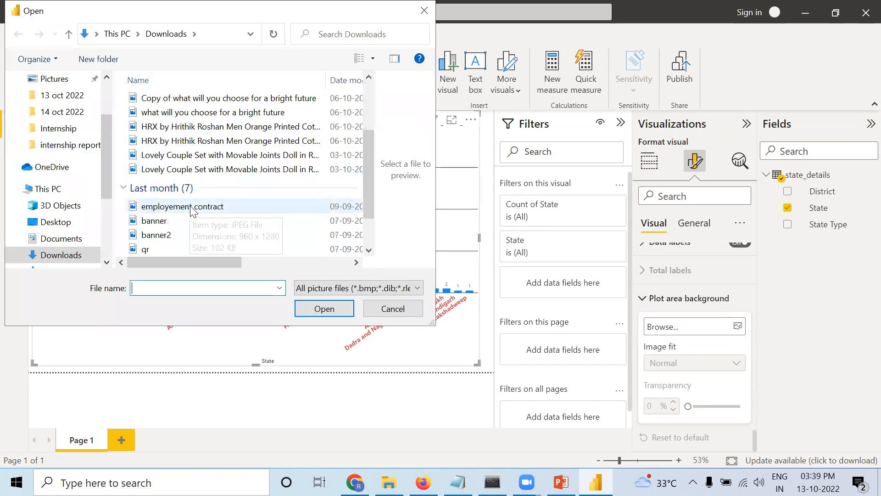
scroll(191, 212, down, 1)
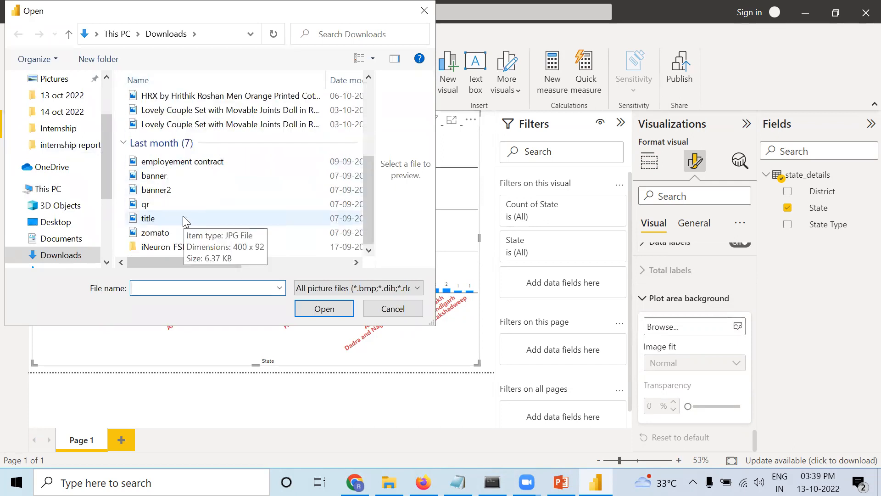
click(183, 216)
click(330, 305)
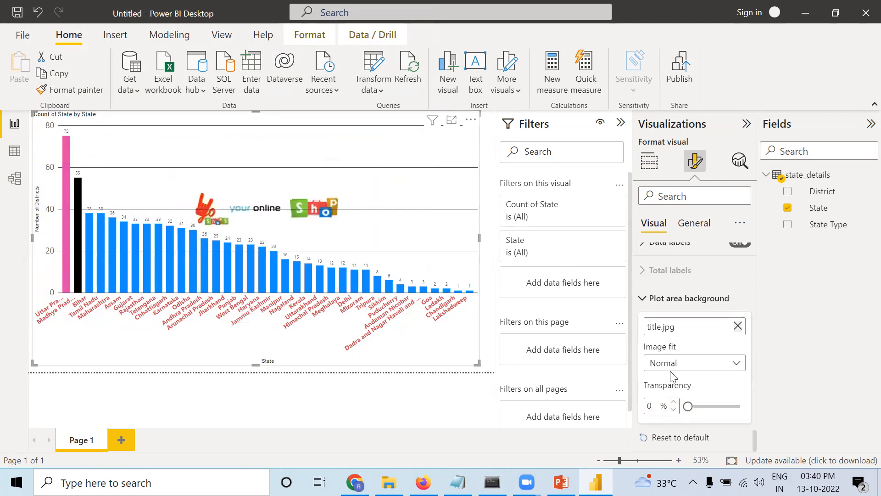
Add a second page to the report
scroll(686, 402, up, 3)
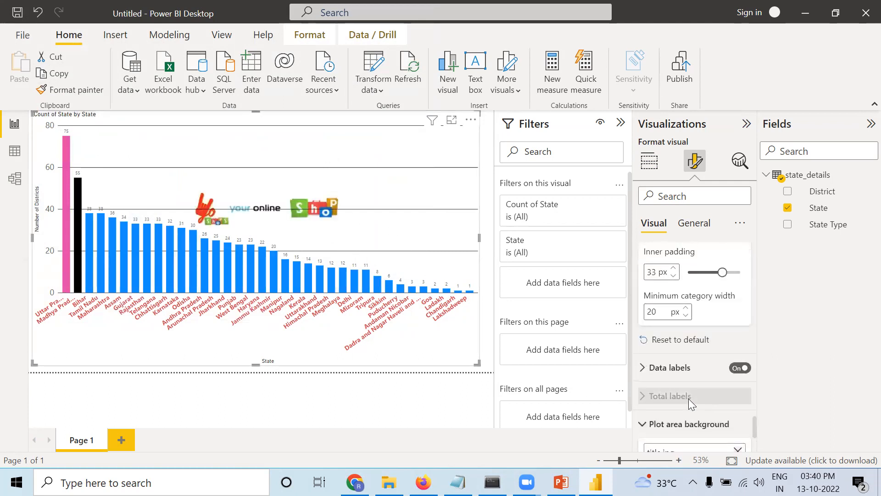
scroll(688, 398, up, 15)
scroll(660, 298, up, 15)
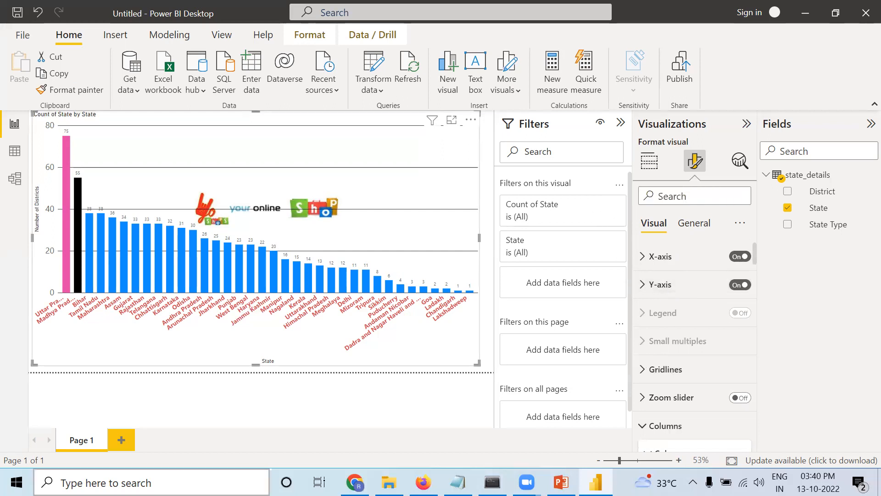
click(122, 440)
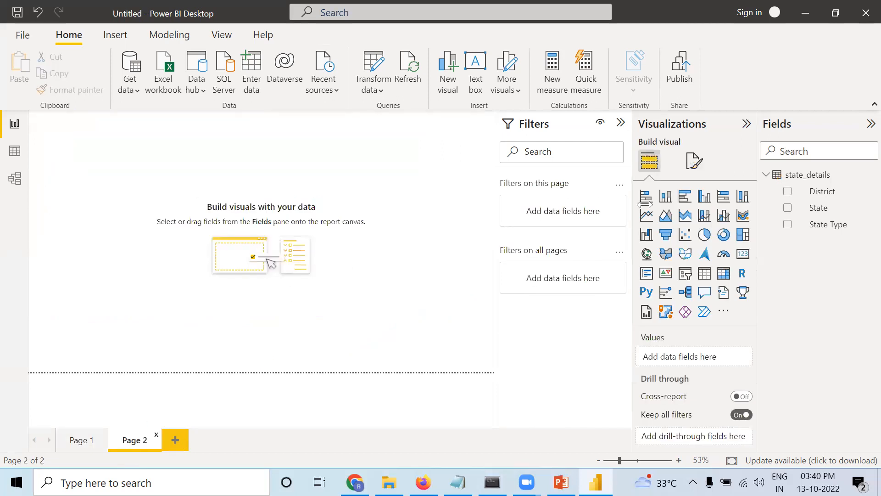
Add a donut chart with State as the legend and the count of State as values, and enlarge it across most of the page
click(723, 235)
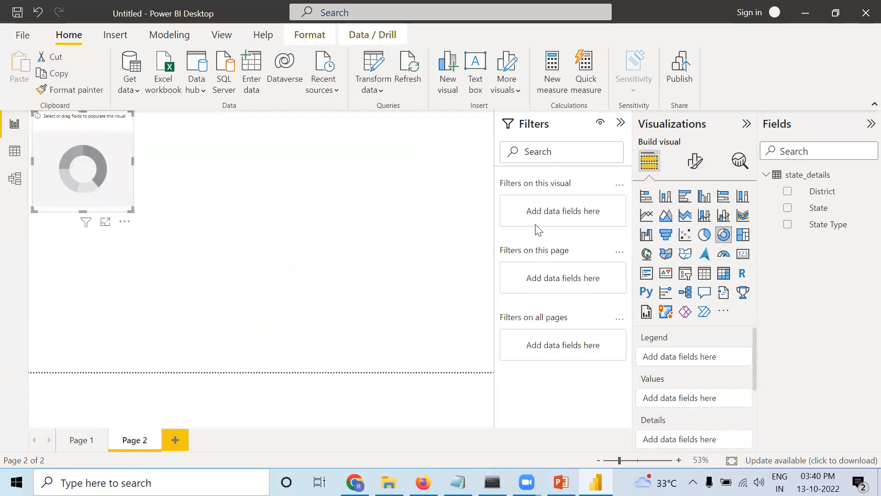
drag(129, 209, 275, 298)
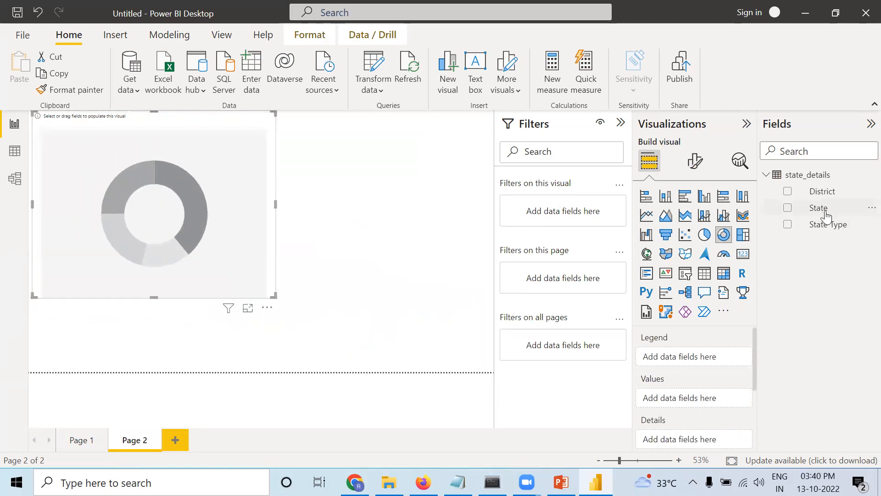
drag(817, 211, 687, 356)
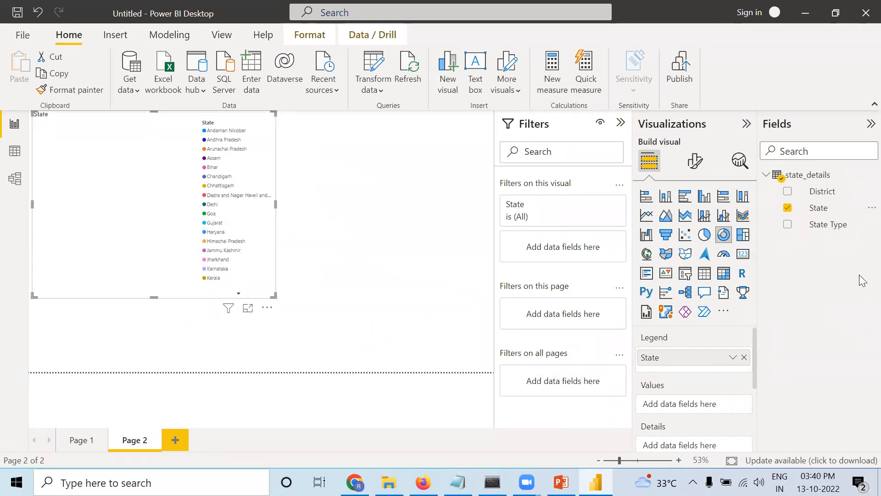
mouse_move(829, 234)
mouse_down()
mouse_move(815, 238)
mouse_move(809, 304)
mouse_move(763, 388)
mouse_move(787, 270)
mouse_move(783, 223)
mouse_move(711, 353)
mouse_move(683, 420)
mouse_move(692, 416)
mouse_move(652, 403)
mouse_up()
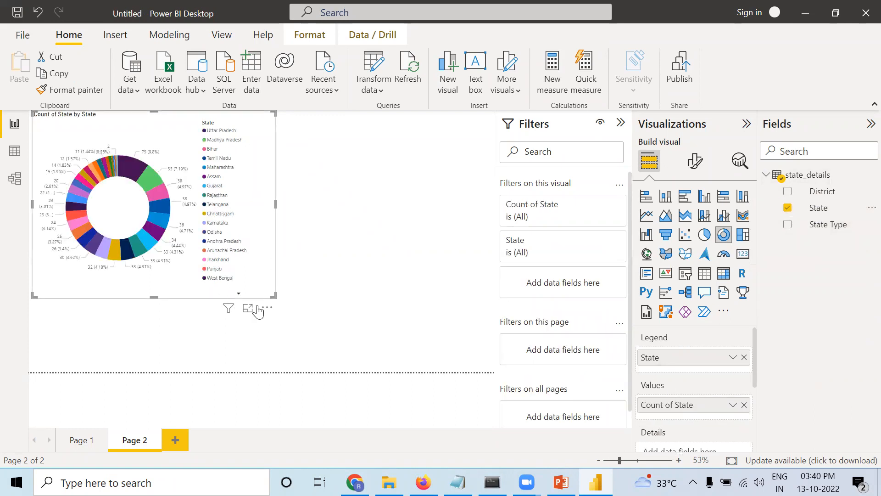
drag(276, 295, 465, 356)
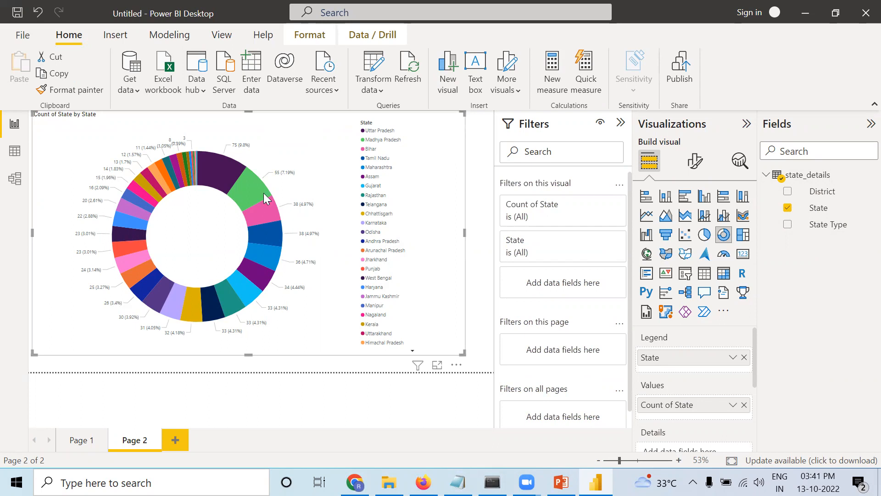
Try the visual as a pie chart and return it to a donut chart
click(704, 235)
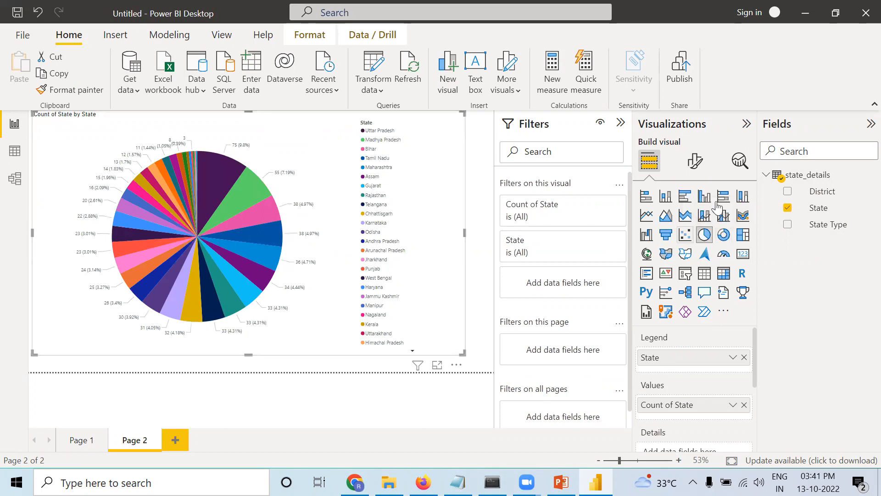
click(723, 234)
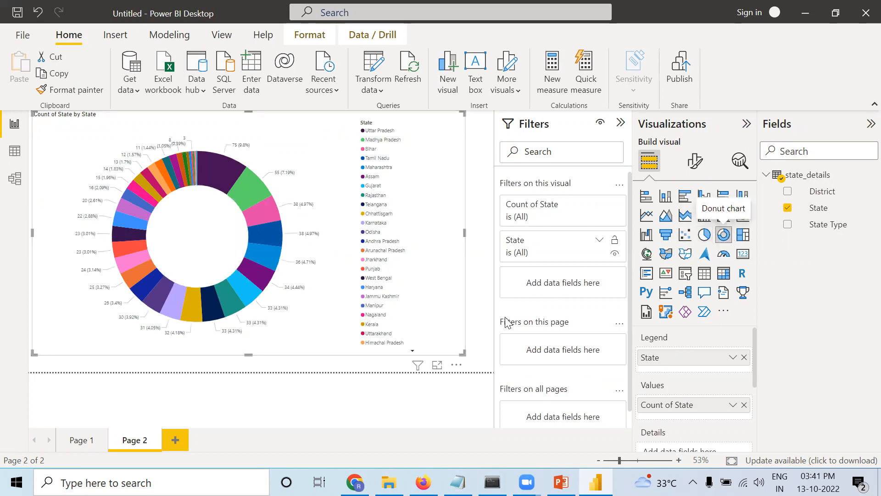
Add a third report page with an enlarged filled map that uses State as both location and legend
click(168, 441)
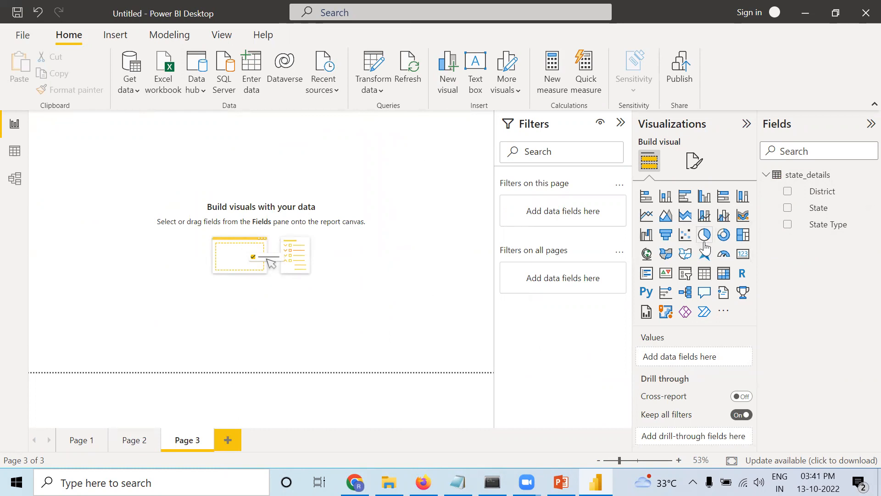
click(670, 261)
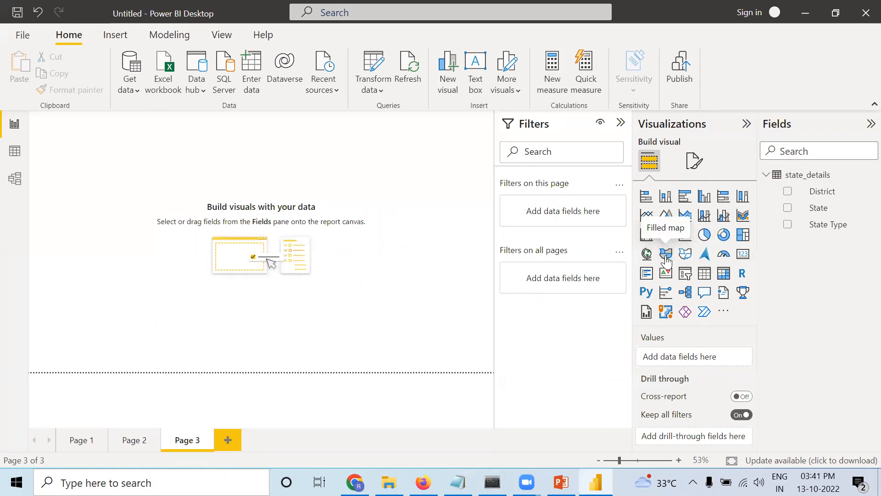
drag(131, 209, 359, 339)
drag(832, 212, 697, 352)
drag(795, 206, 704, 404)
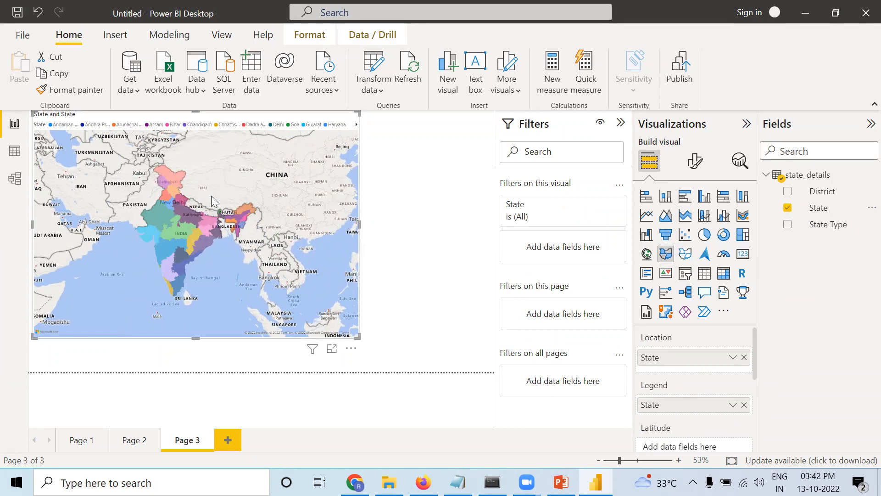
click(432, 199)
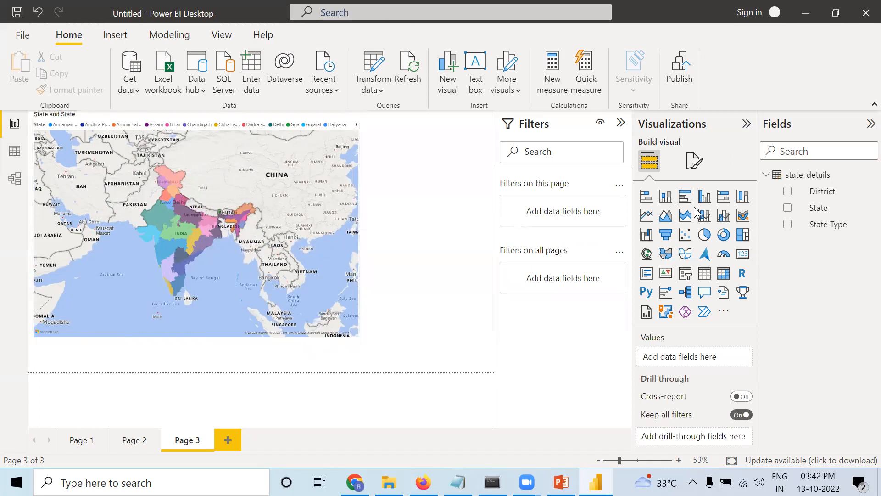